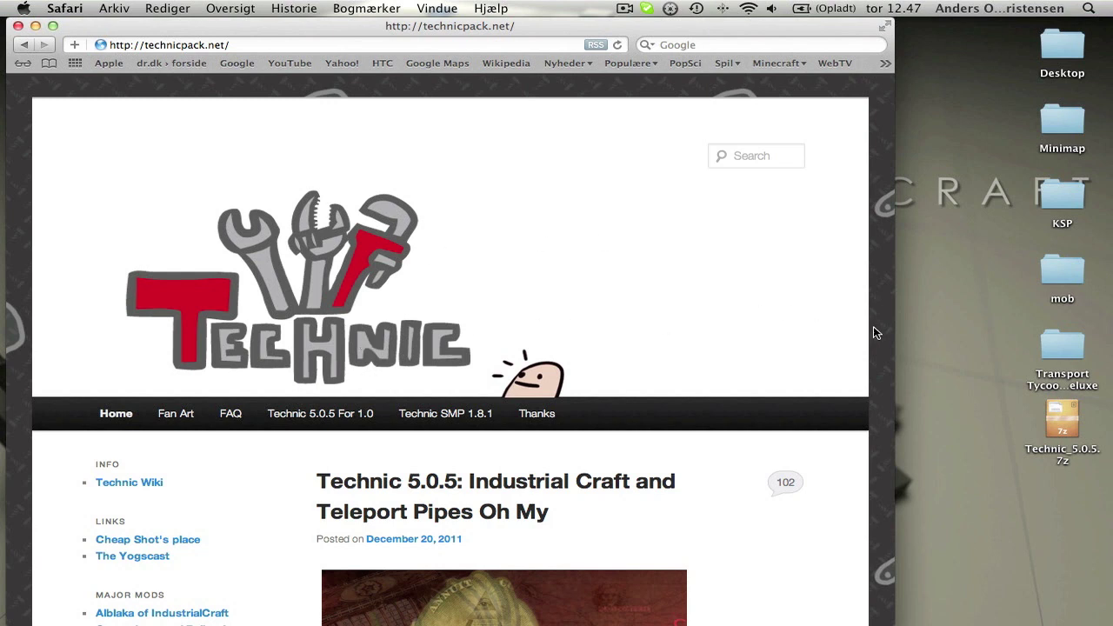
# Step: Open the Technic 5.0.5 download page through the GET IT HERE link in the front-page news post
pyautogui.scroll(-3, 879, 332)
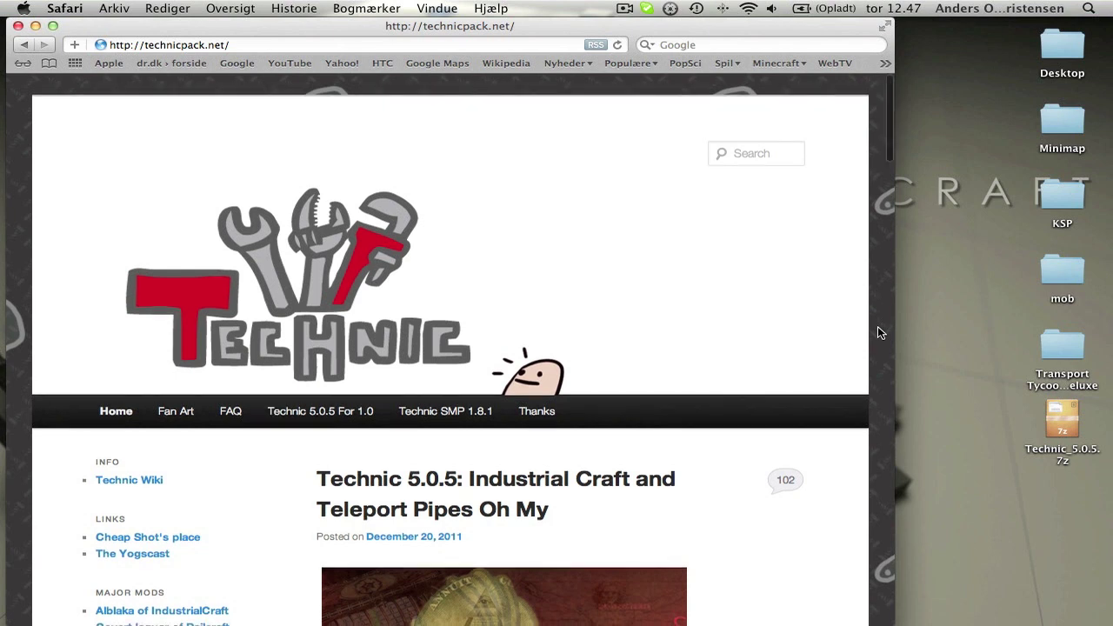
pyautogui.scroll(-1, 879, 332)
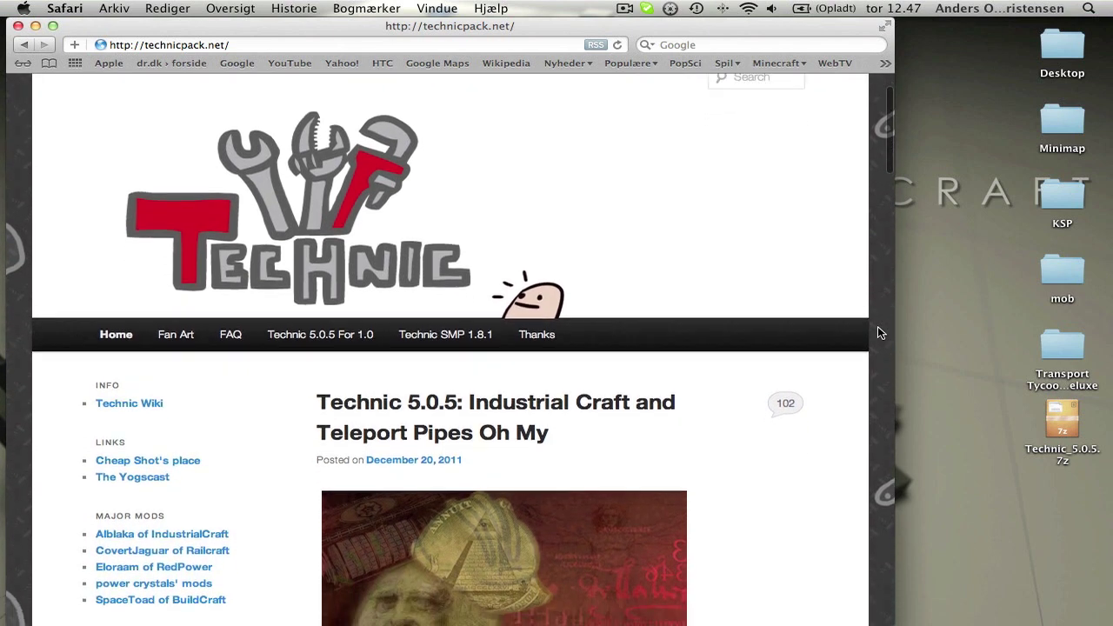
pyautogui.scroll(-2, 879, 332)
pyautogui.scroll(-3, 878, 331)
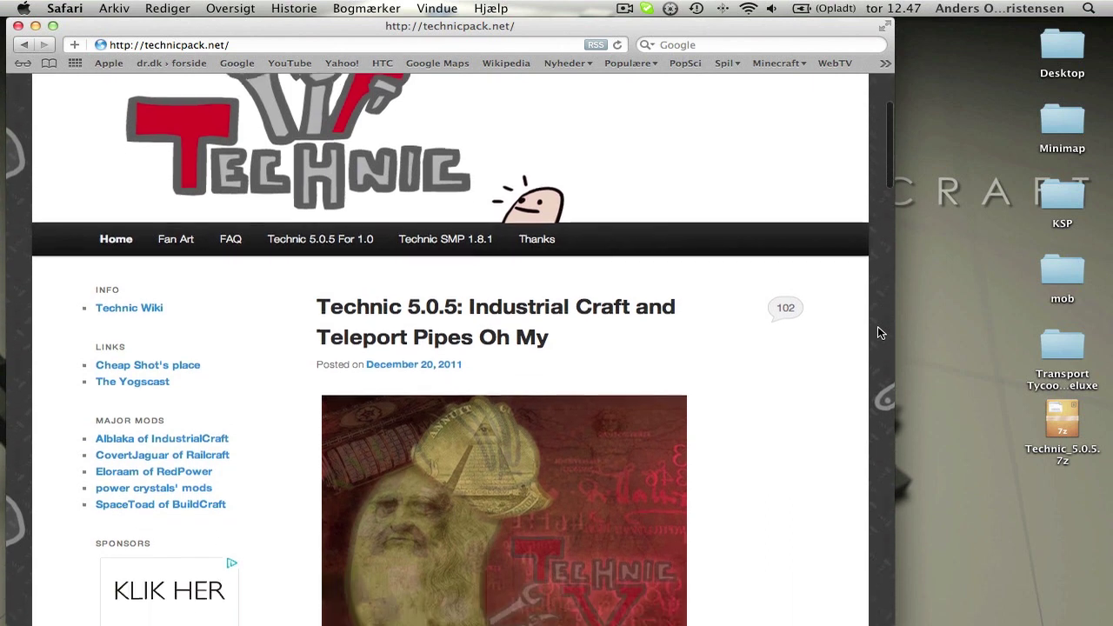
pyautogui.scroll(-1, 878, 330)
pyautogui.scroll(-6, 878, 332)
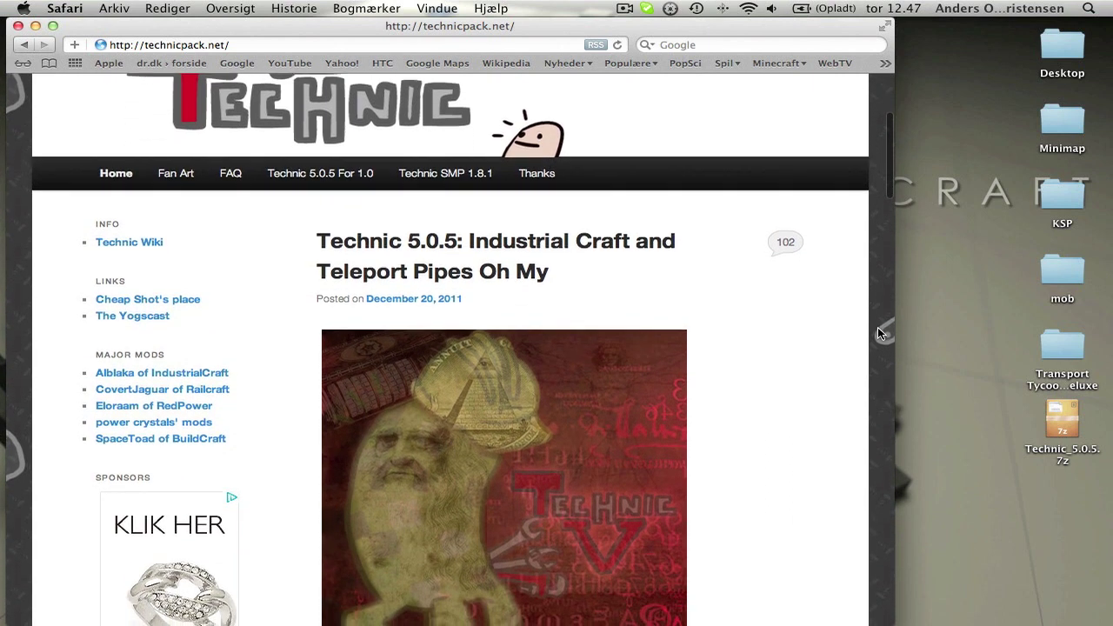
pyautogui.scroll(-4, 877, 327)
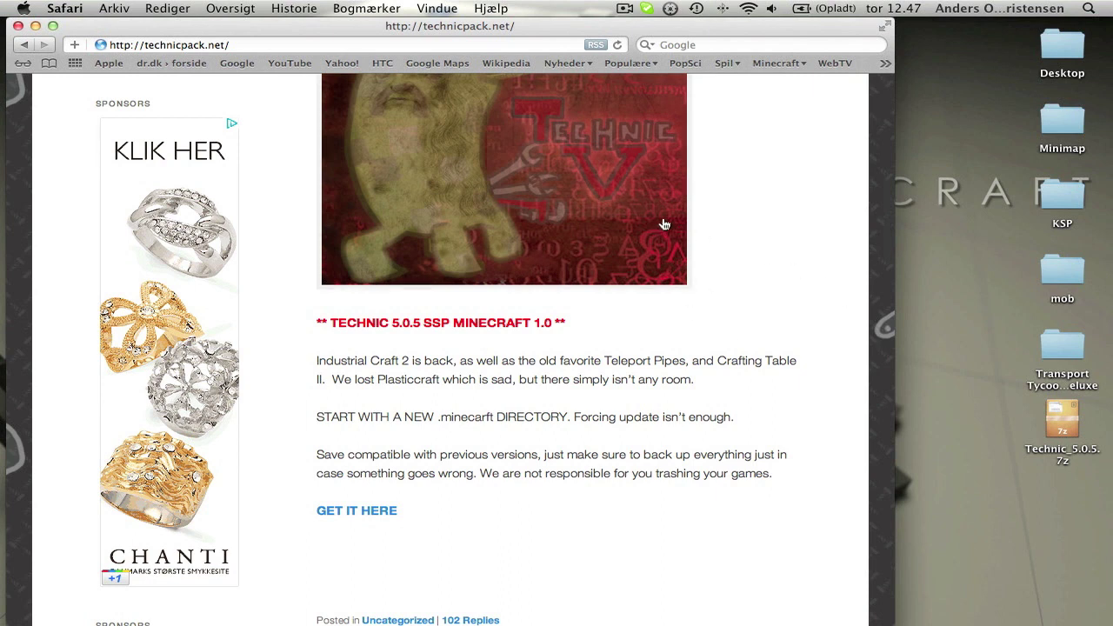
pyautogui.click(373, 513)
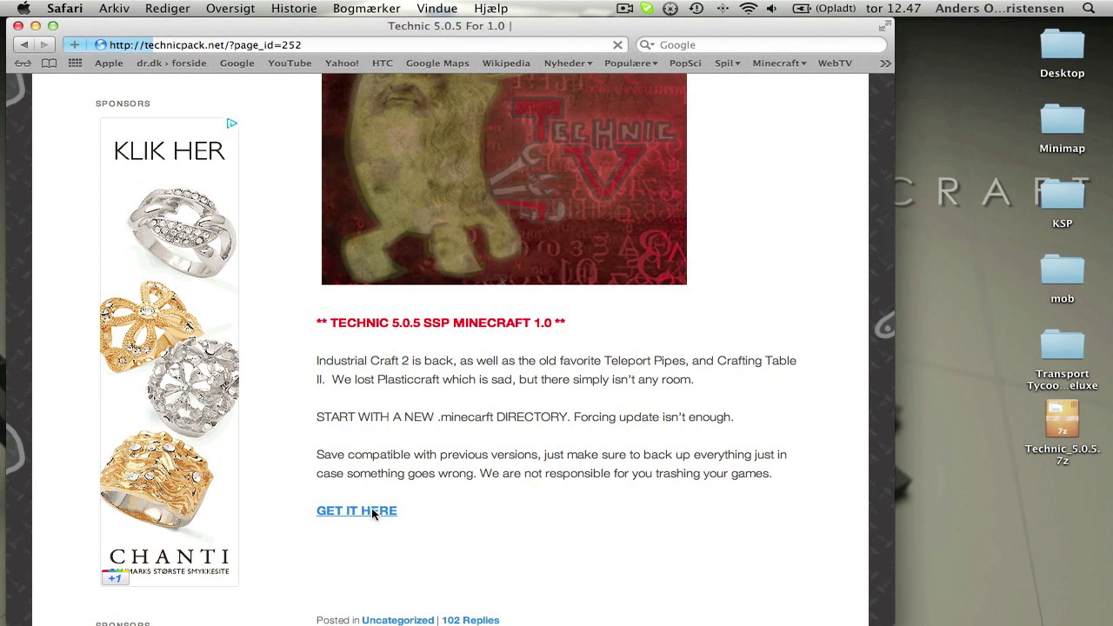
# Step: Start downloading Technic_5.0.5.7z through the page's direct link and close the browser windows
pyautogui.scroll(-8, 811, 387)
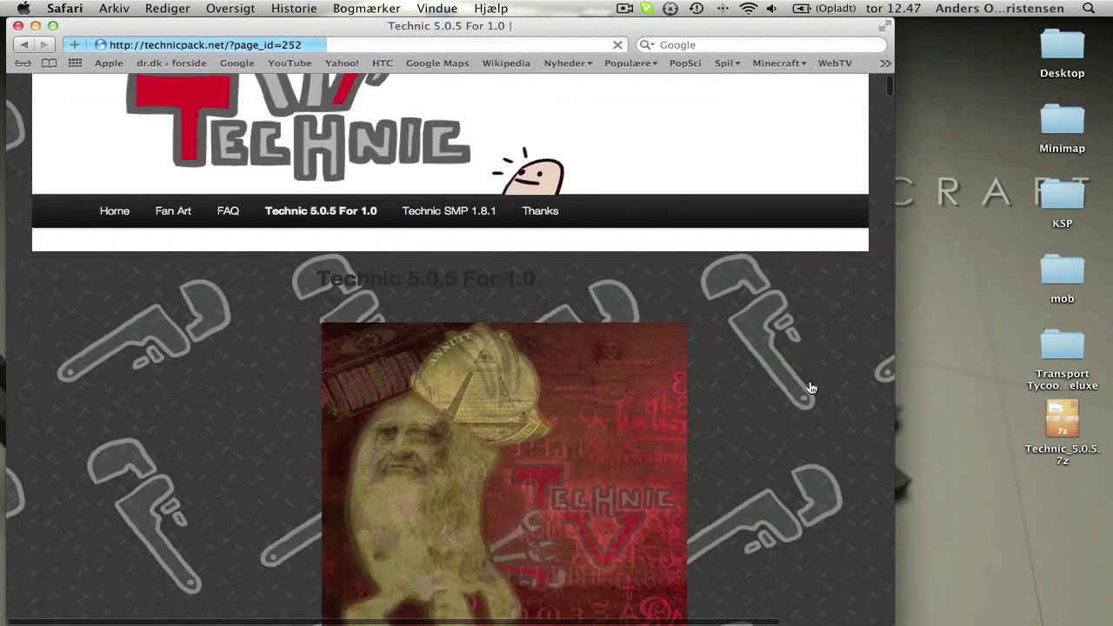
pyautogui.scroll(-9, 808, 385)
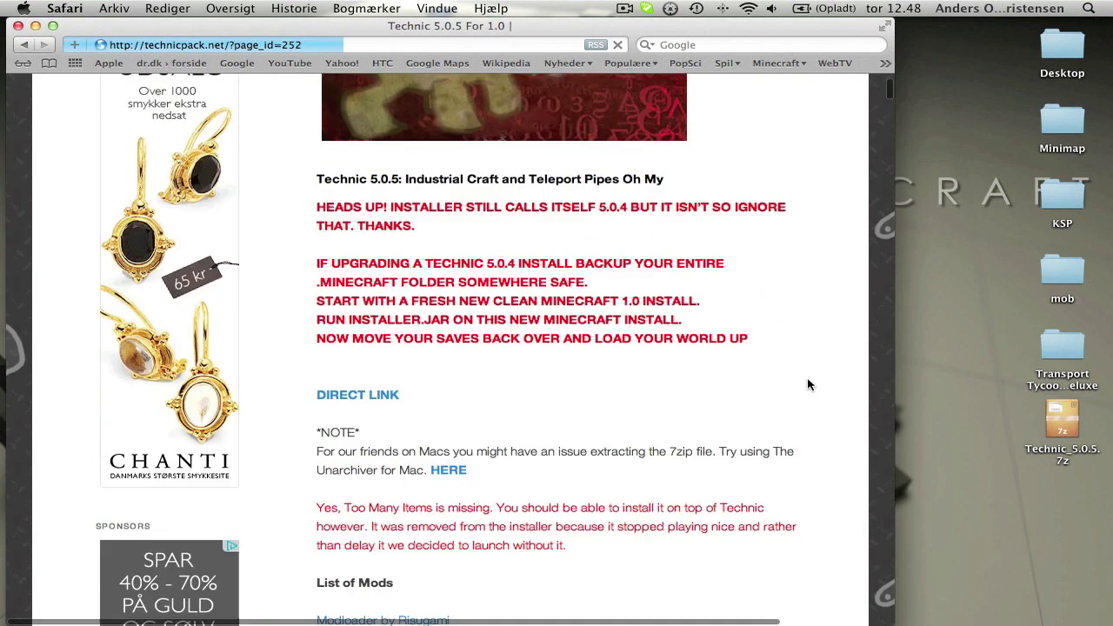
pyautogui.click(369, 373)
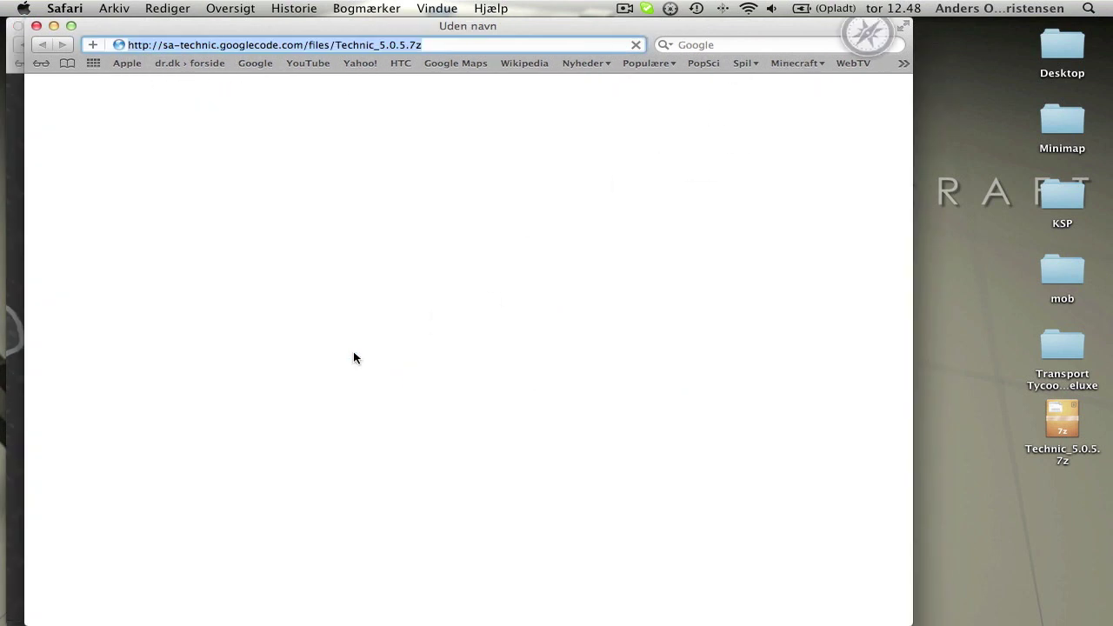
pyautogui.click(36, 26)
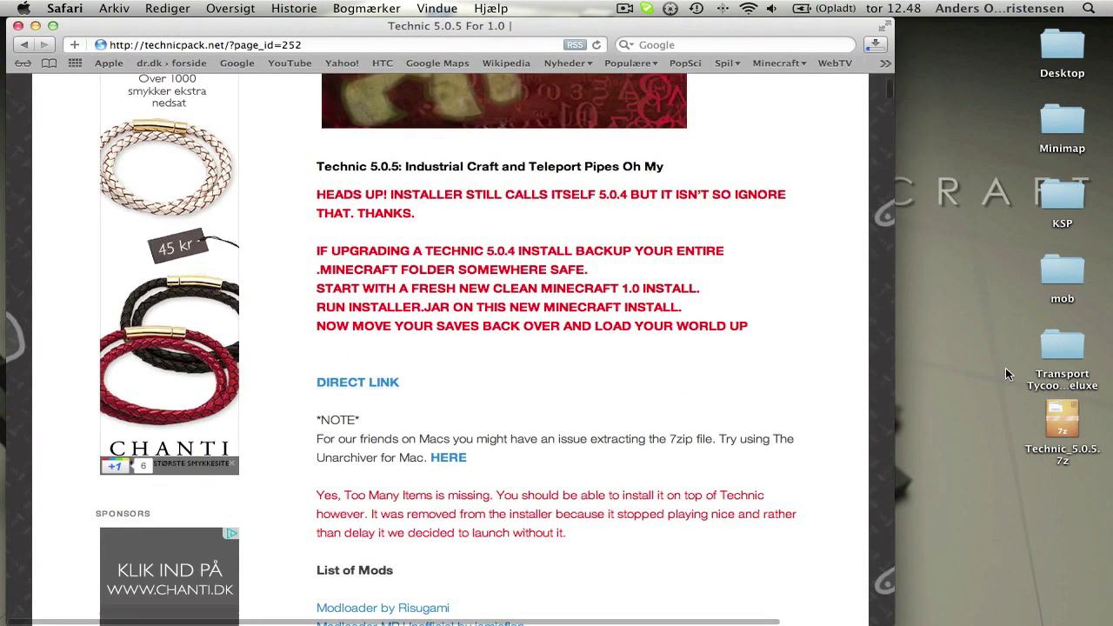
pyautogui.click(18, 25)
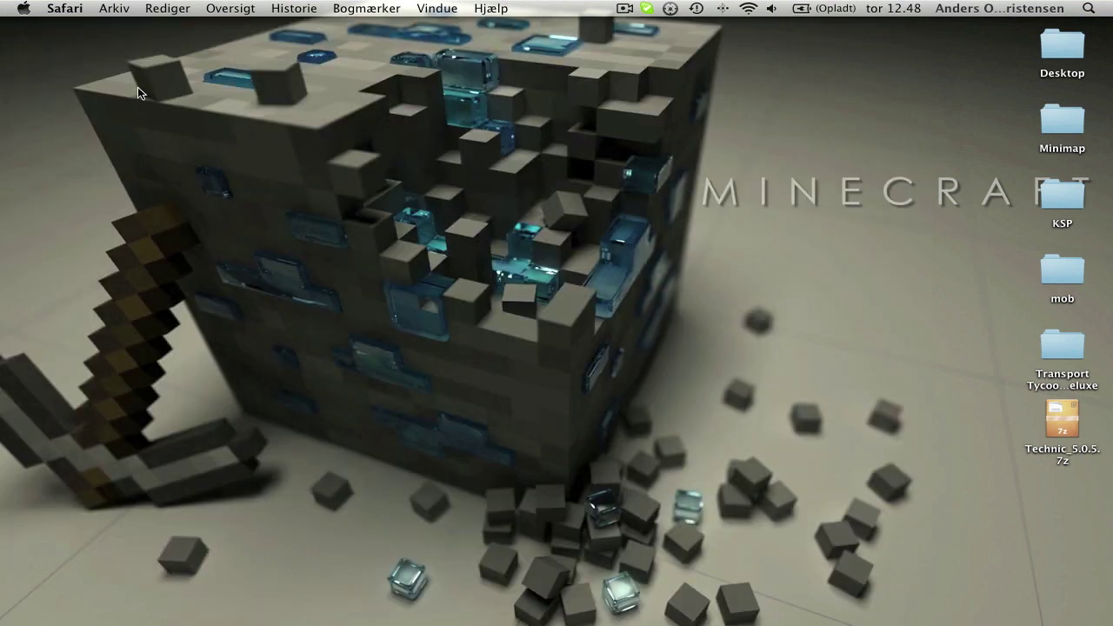
# Step: Extract the Technic_5.0.5.7z archive on the desktop with another application
pyautogui.rightClick(1056, 417)
pyautogui.moveTo(1026, 350)
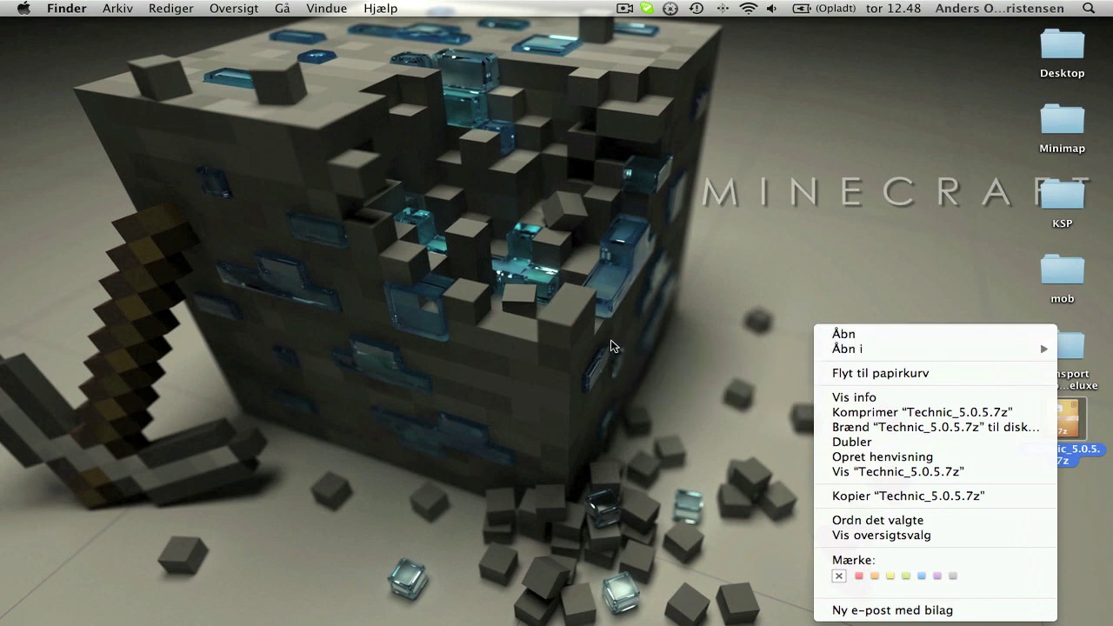
pyautogui.click(610, 341)
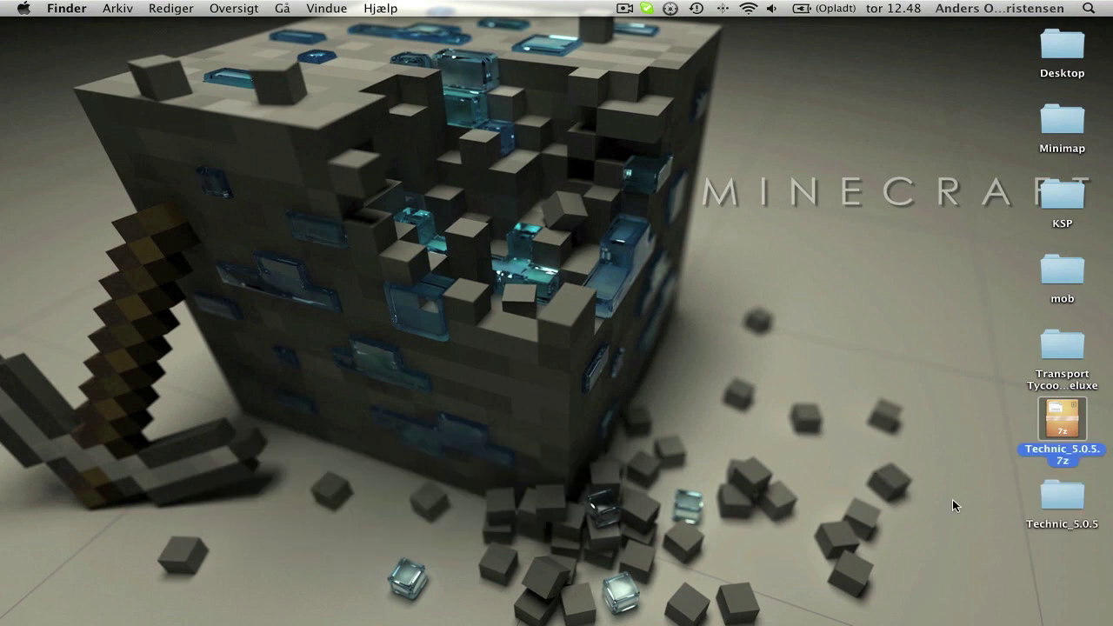
# Step: Check the contents of the extracted Technic_5.0.5 folder and close its window
pyautogui.doubleClick(1064, 499)
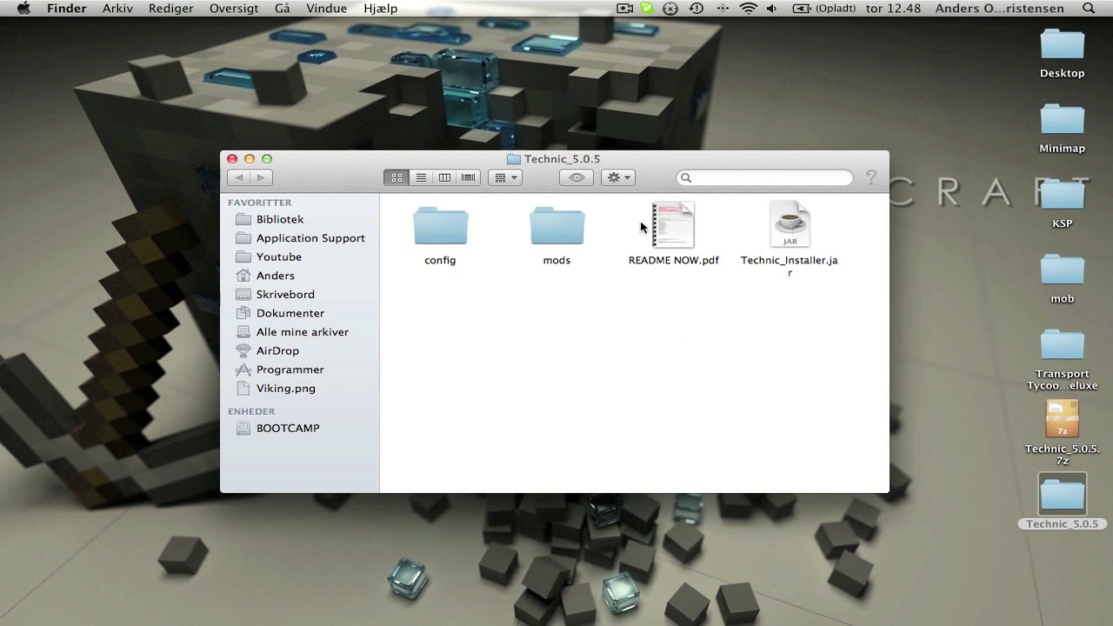
pyautogui.moveTo(3, 183)
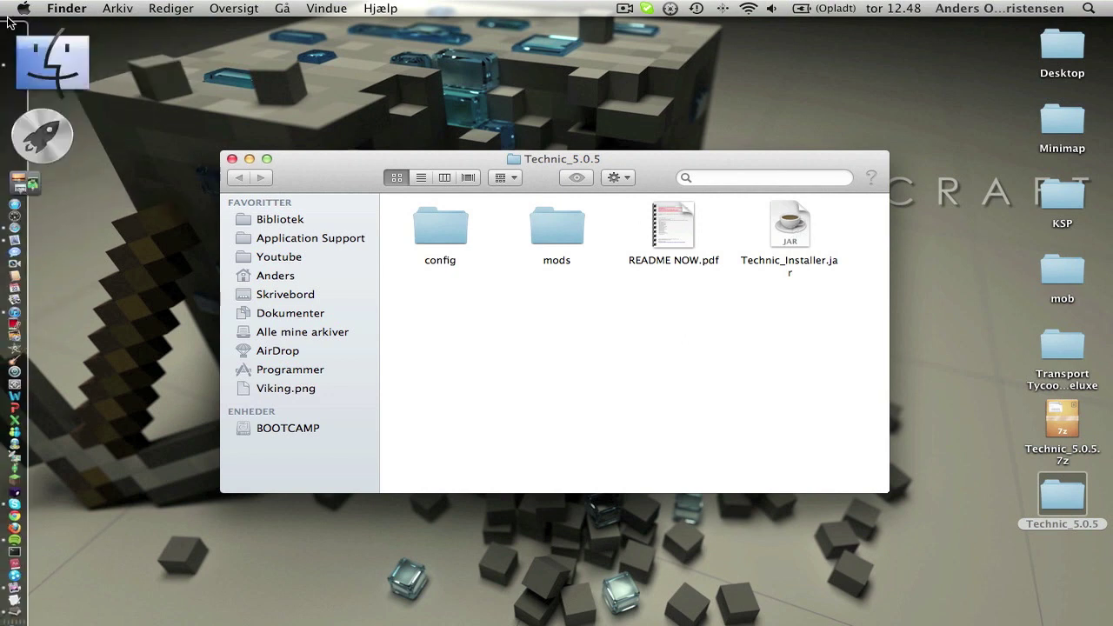
pyautogui.click(233, 159)
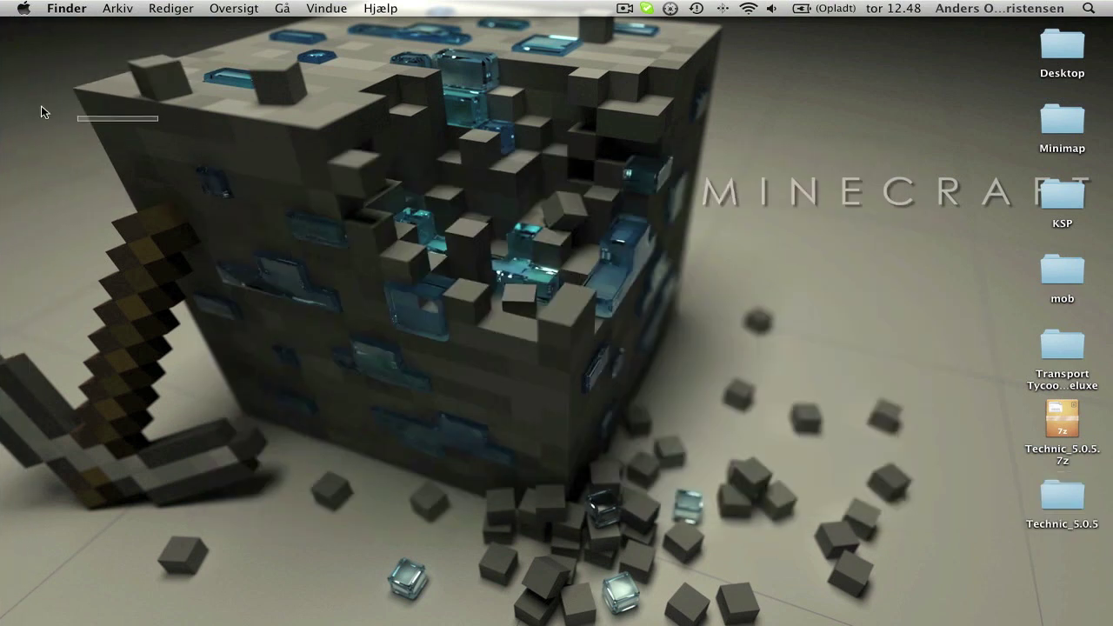
# Step: Open a file browser window and go to the ~/library folder
pyautogui.click(3, 33)
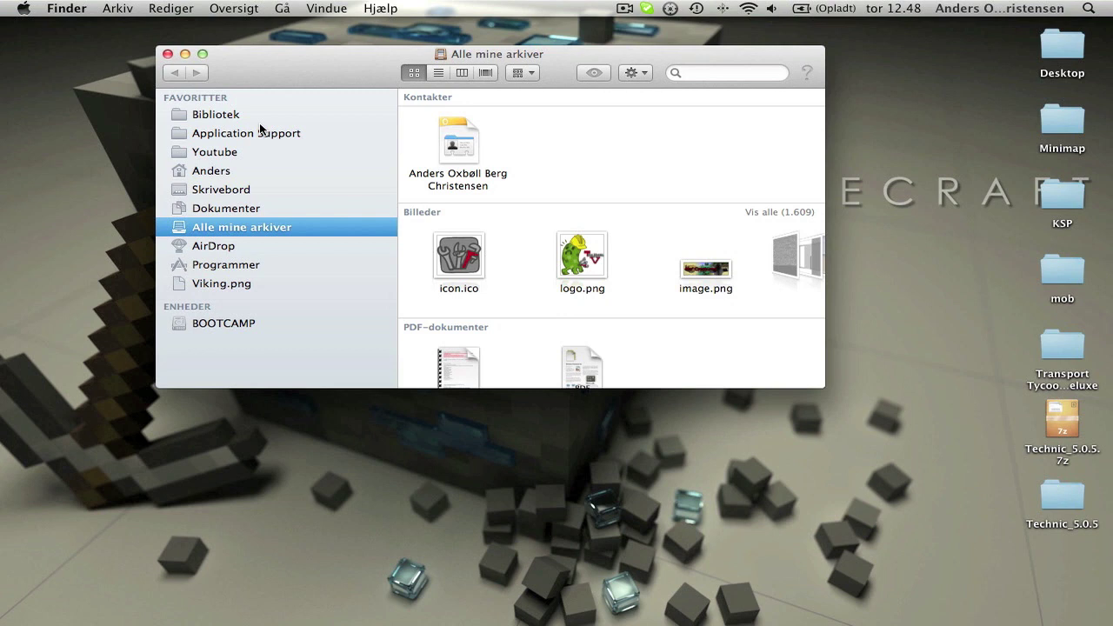
pyautogui.press('super+shift+g')
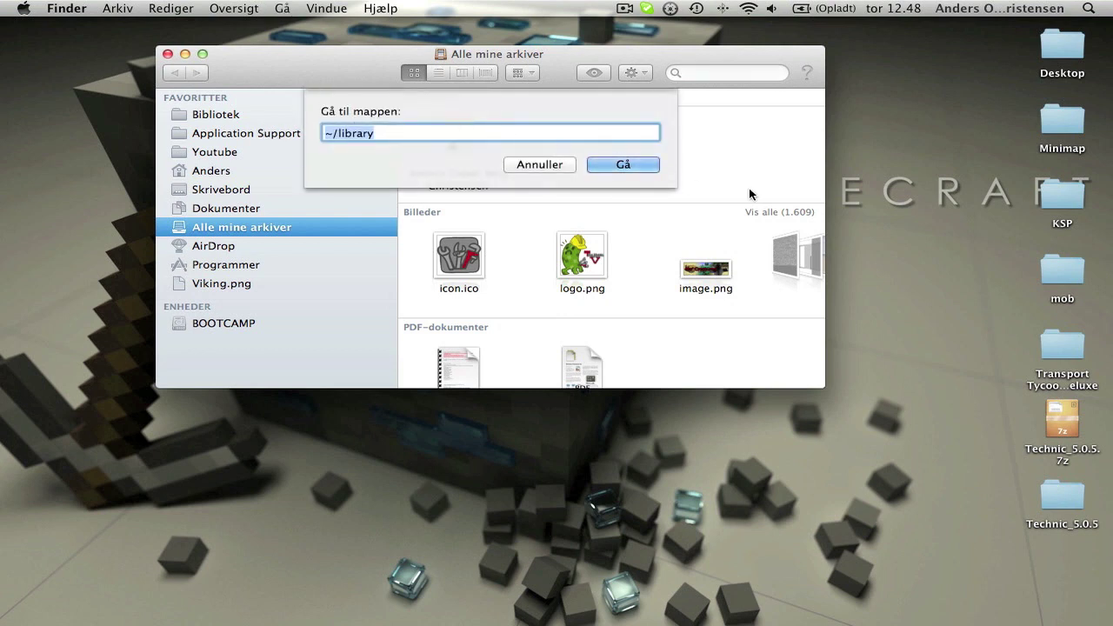
pyautogui.click(641, 166)
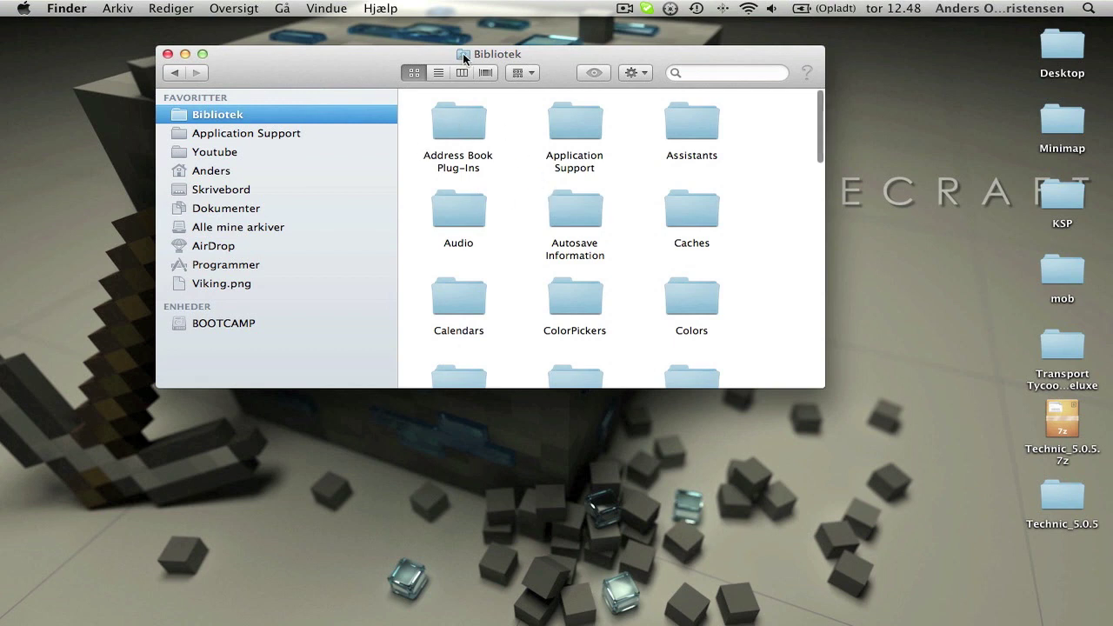
pyautogui.moveTo(458, 53)
pyautogui.mouseDown()
pyautogui.moveTo(422, 69)
pyautogui.moveTo(469, 40)
pyautogui.moveTo(393, 82)
pyautogui.moveTo(248, 121)
pyautogui.moveTo(219, 113)
pyautogui.moveTo(470, 43)
pyautogui.mouseUp()
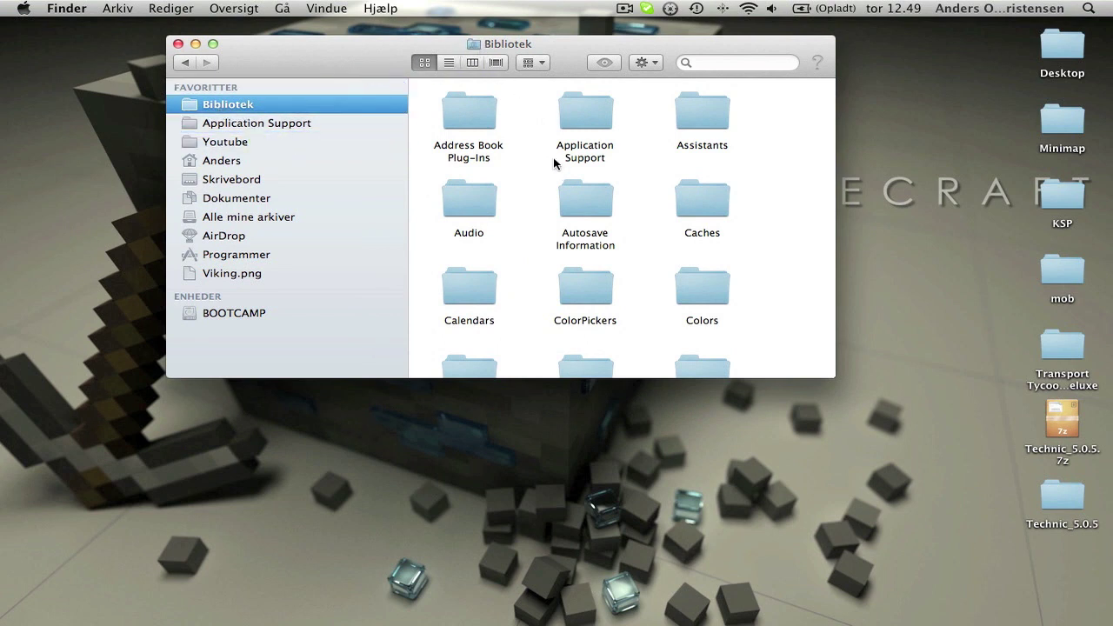
# Step: Move the minecraft folder inside Application Support to the trash
pyautogui.doubleClick(601, 116)
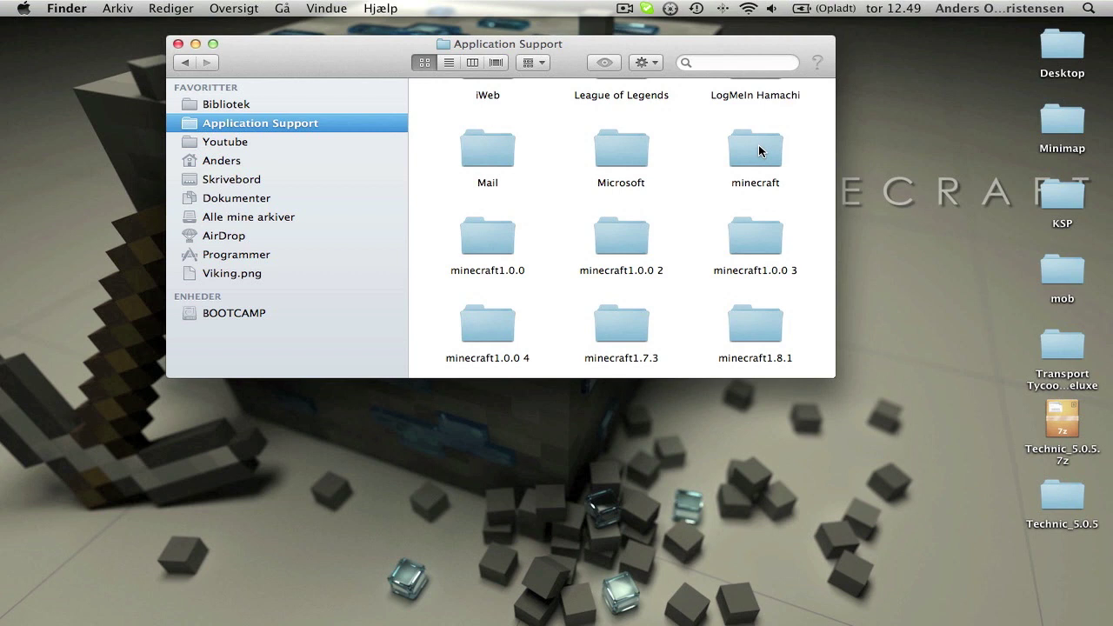
pyautogui.scroll(1, 758, 150)
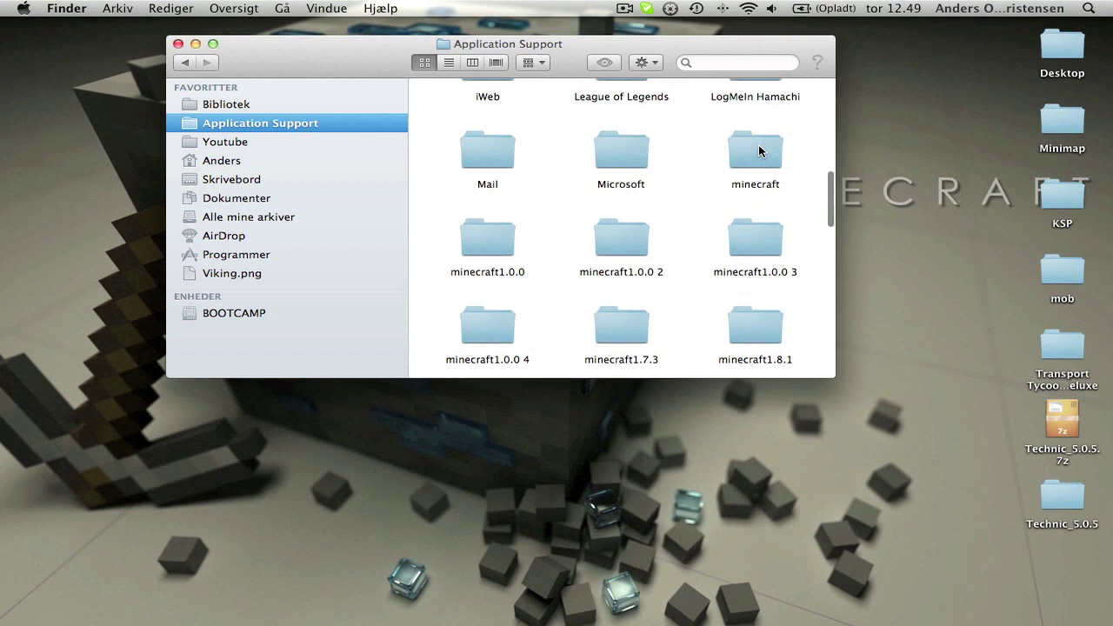
pyautogui.moveTo(759, 151); pyautogui.dragTo(2, 619)
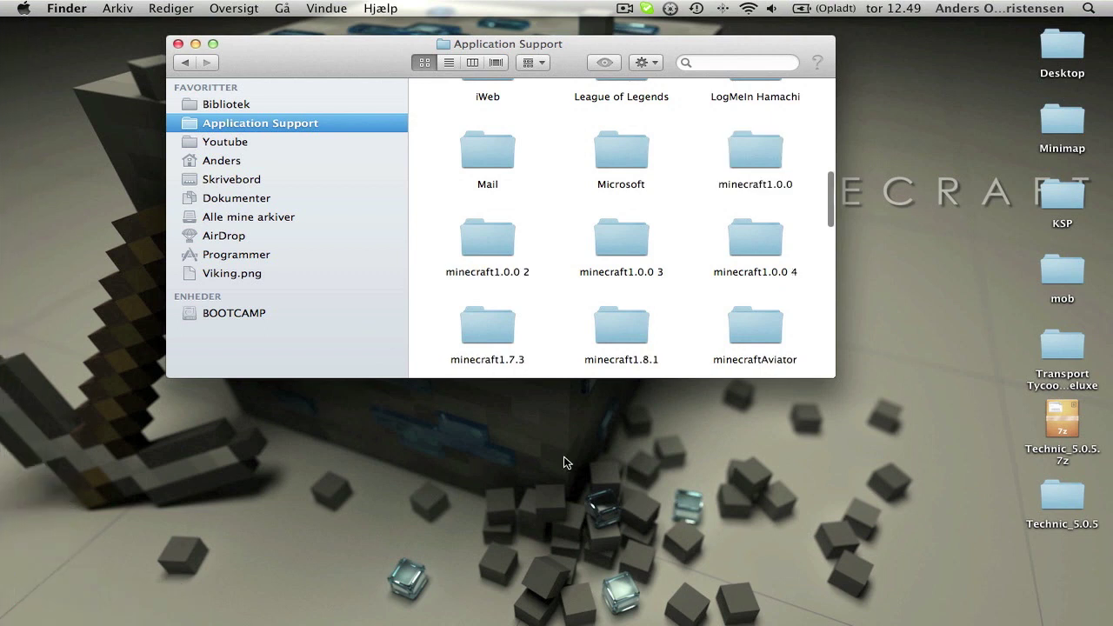
# Step: Launch Minecraft through to its main menu, and close the game and the Application Support window
pyautogui.moveTo(3, 261)
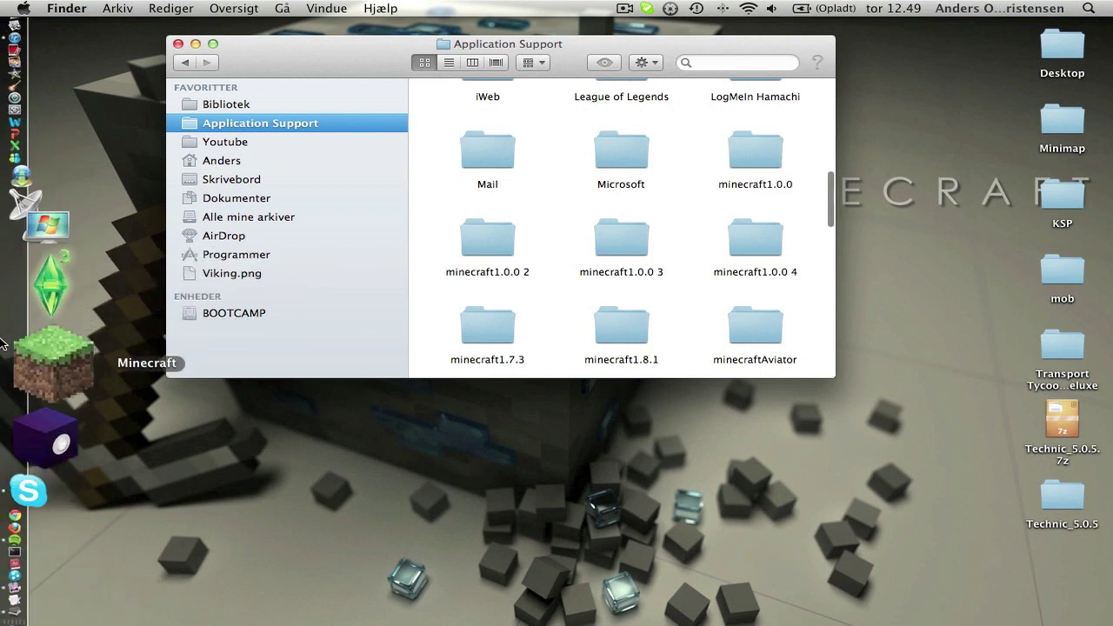
pyautogui.click(18, 352)
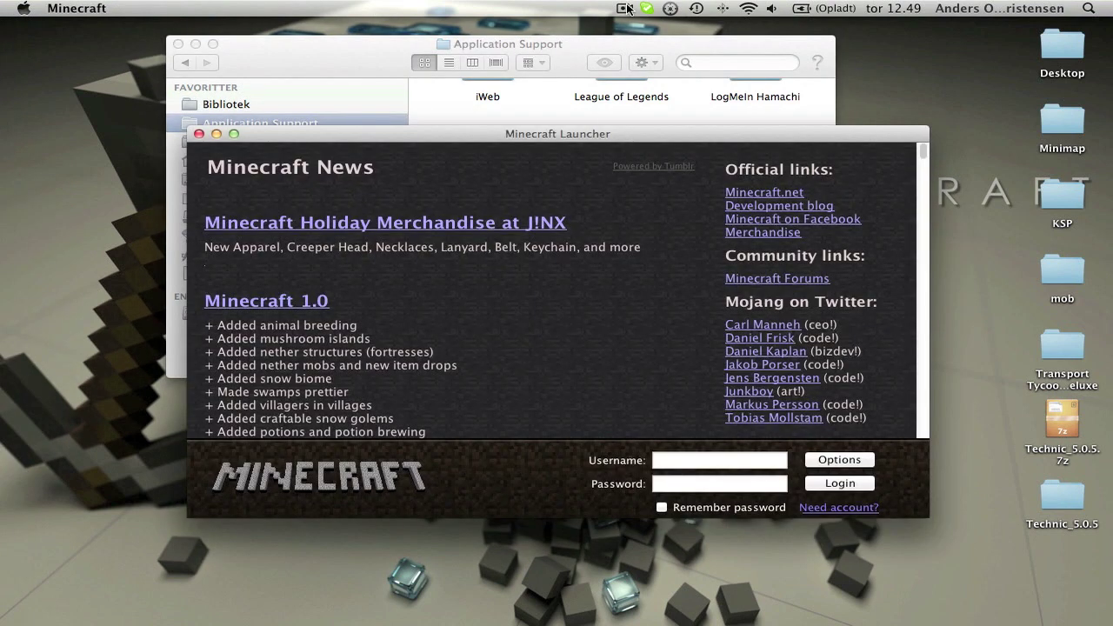
pyautogui.click(628, 9)
pyautogui.click(673, 58)
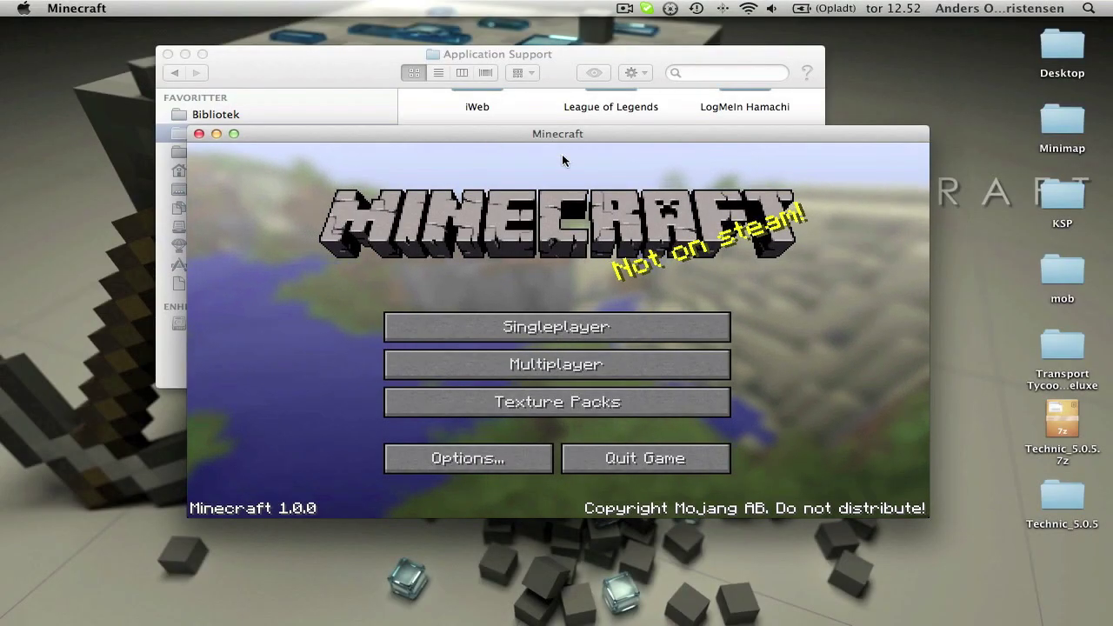
pyautogui.click(200, 133)
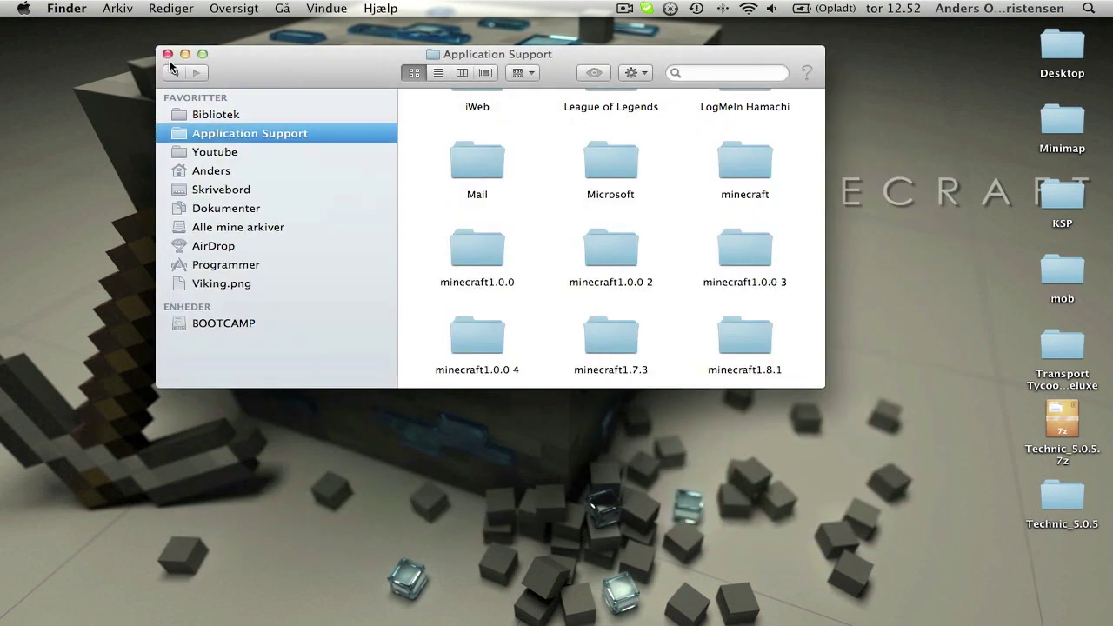
pyautogui.click(167, 55)
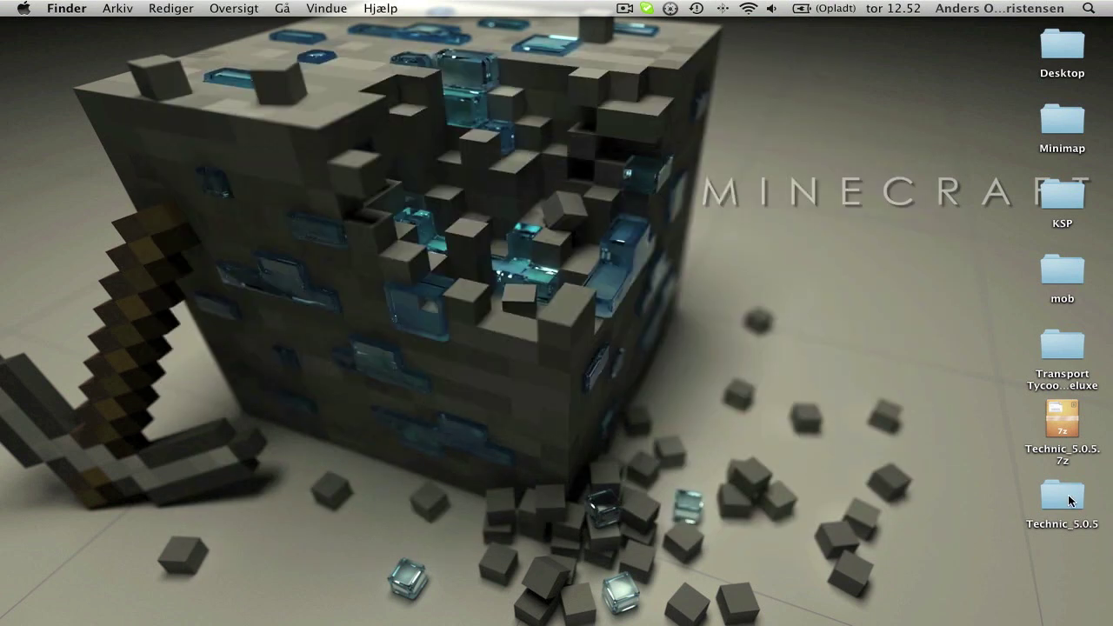
# Step: Run Technic_Installer.jar from the Technic_5.0.5 folder and continue with the default Minecraft location
pyautogui.click(1074, 506)
pyautogui.doubleClick(1073, 506)
pyautogui.doubleClick(789, 219)
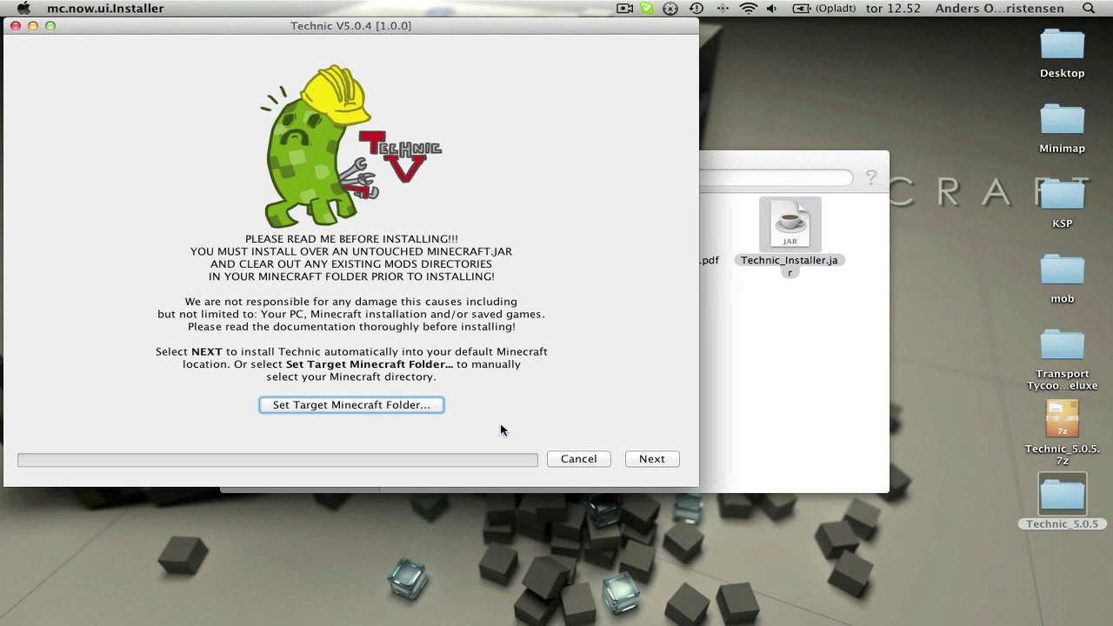
pyautogui.click(652, 460)
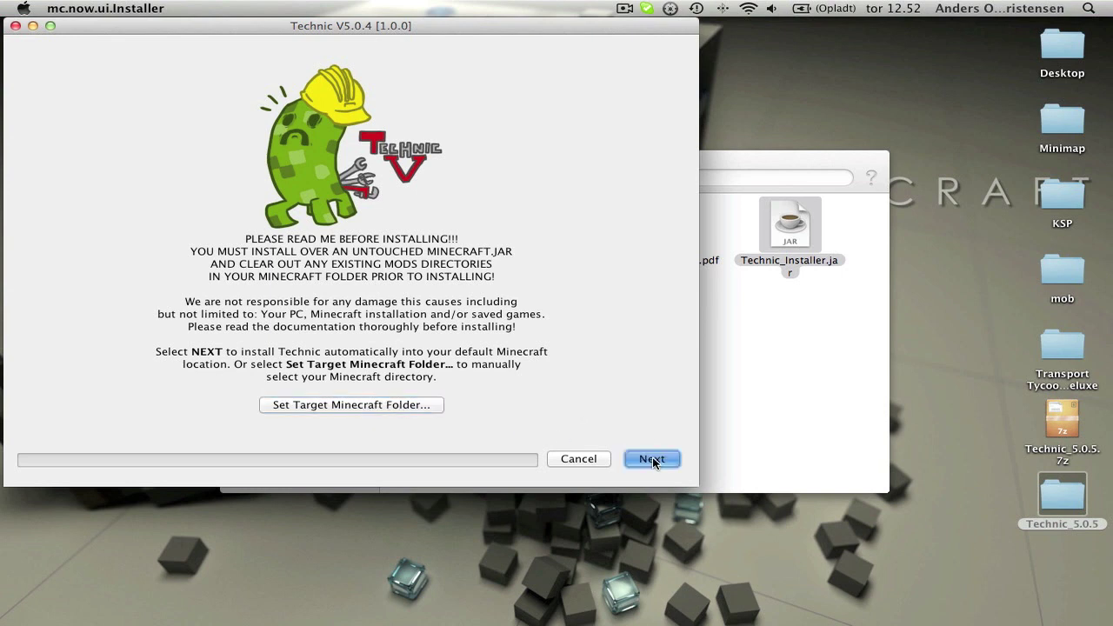
# Step: Select all optional mods with the Full Install preset and run the Technic installation
pyautogui.click(362, 102)
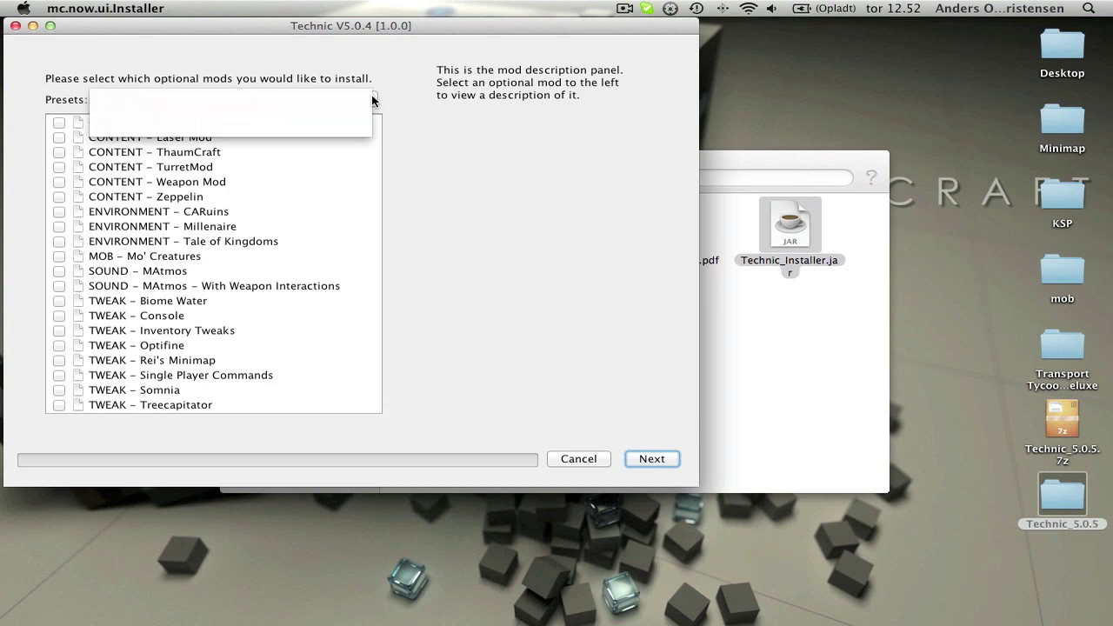
pyautogui.click(326, 113)
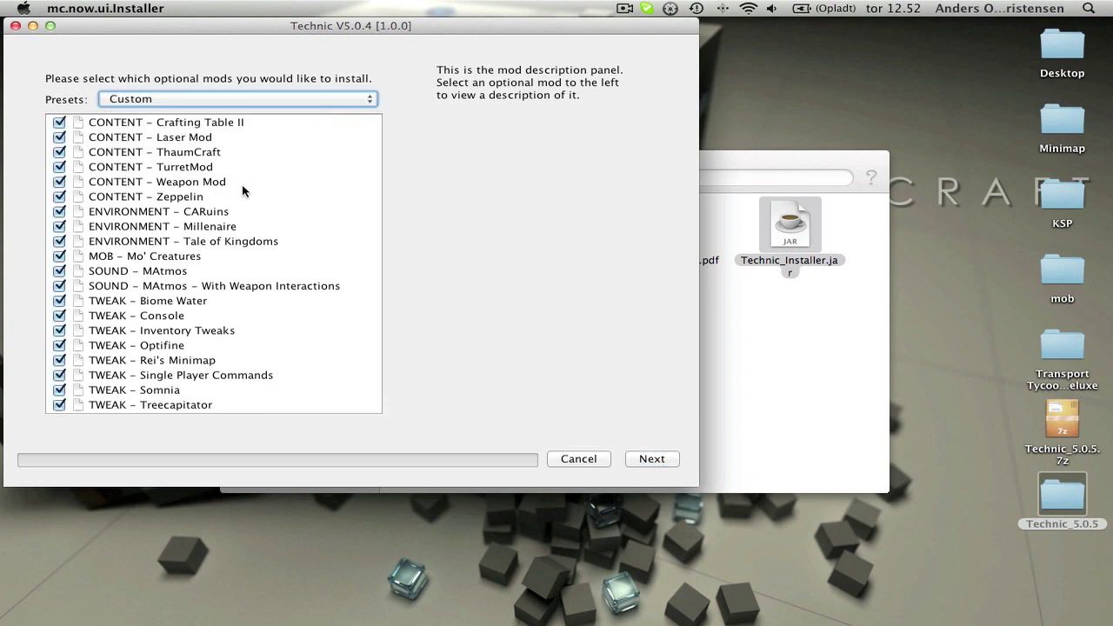
pyautogui.click(55, 405)
pyautogui.click(60, 242)
pyautogui.click(366, 100)
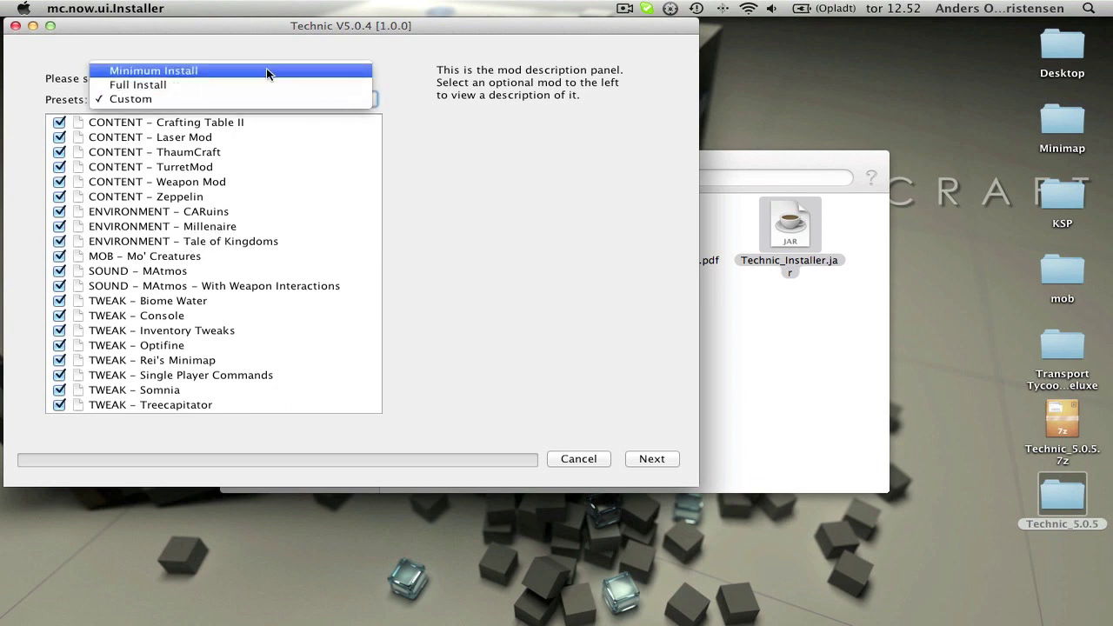
pyautogui.click(517, 312)
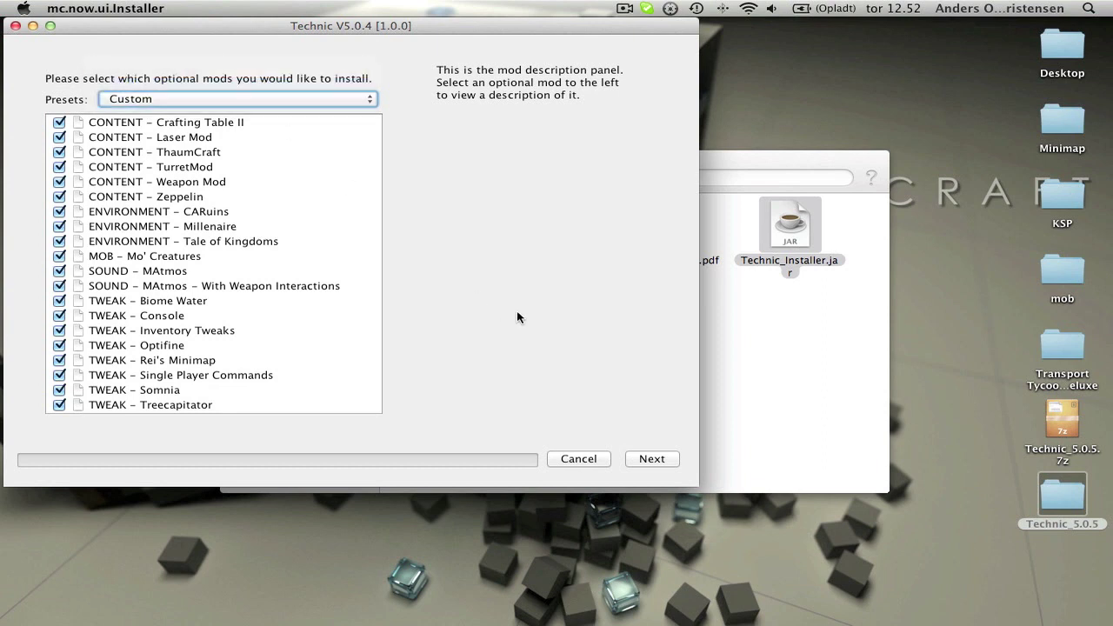
pyautogui.click(659, 461)
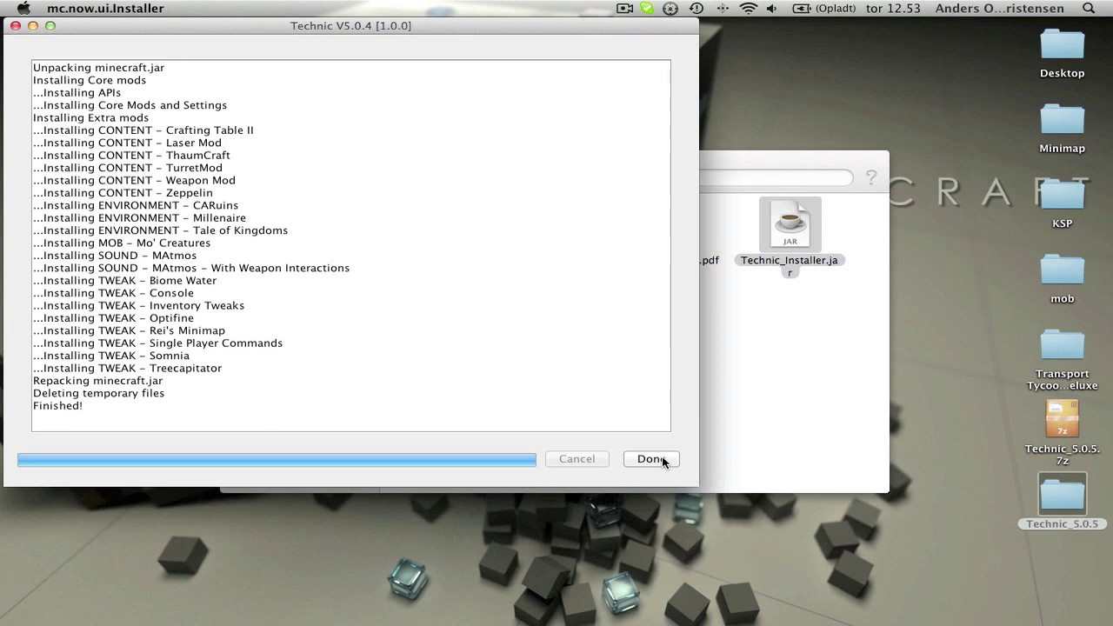
# Step: Finish the Technic installer and close the Technic_5.0.5 folder window
pyautogui.click(662, 462)
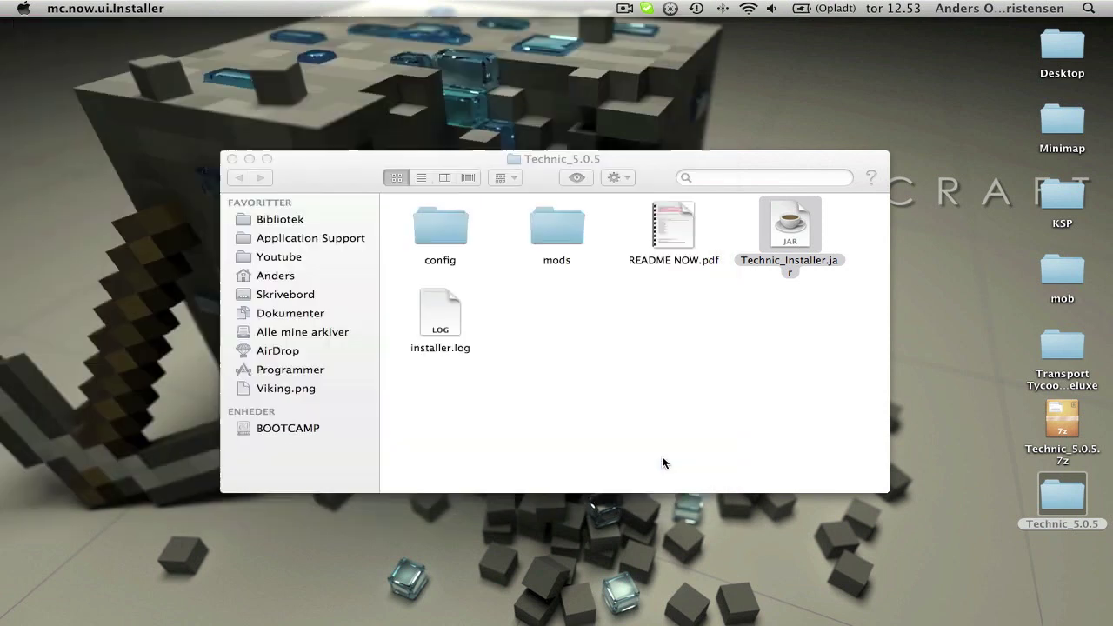
pyautogui.click(233, 159)
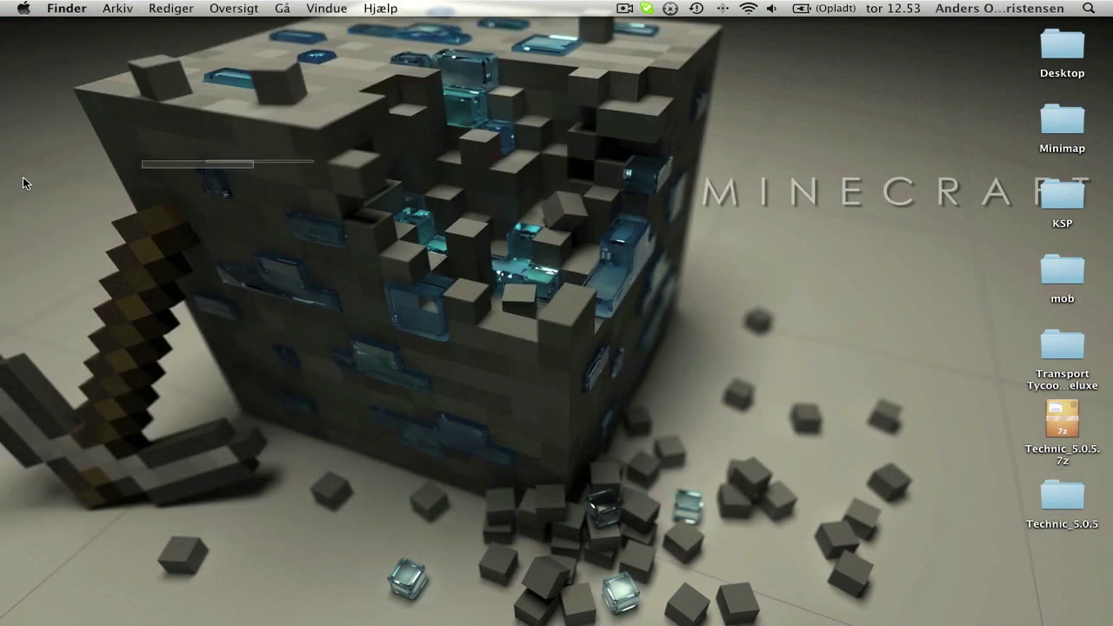
# Step: Launch Minecraft, log in with the remembered account, and enlarge the game window
pyautogui.moveTo(2, 186)
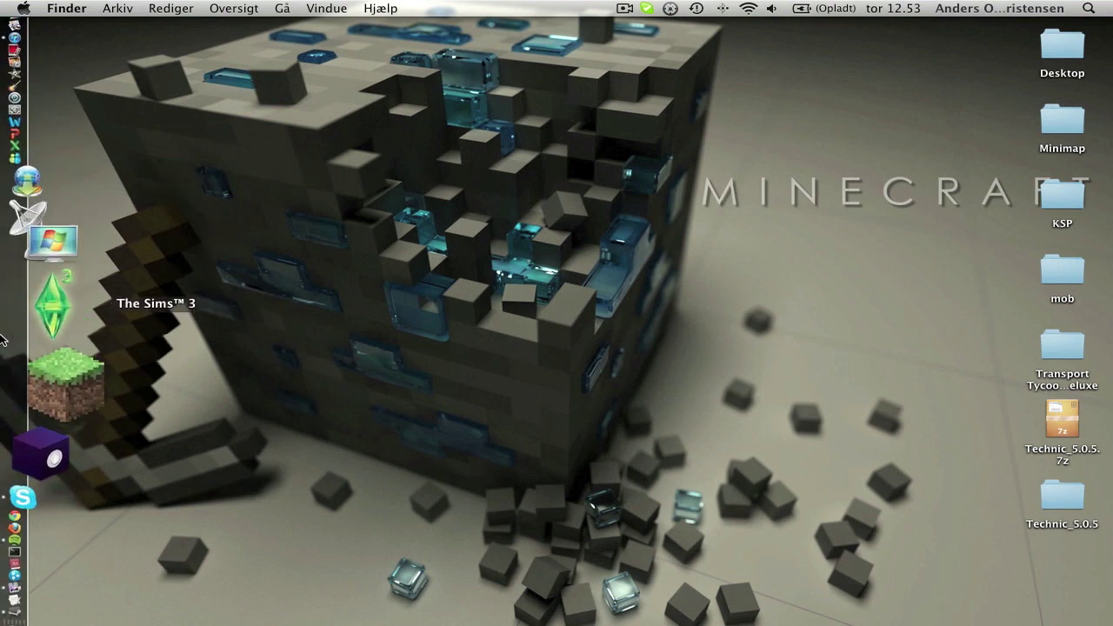
pyautogui.click(4, 346)
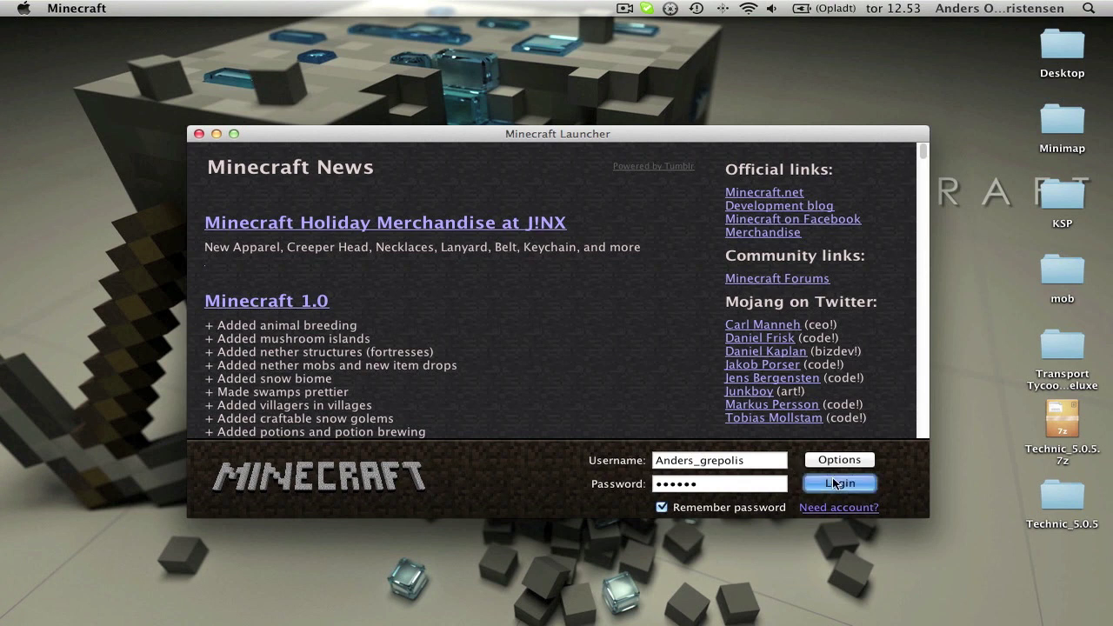
pyautogui.click(832, 479)
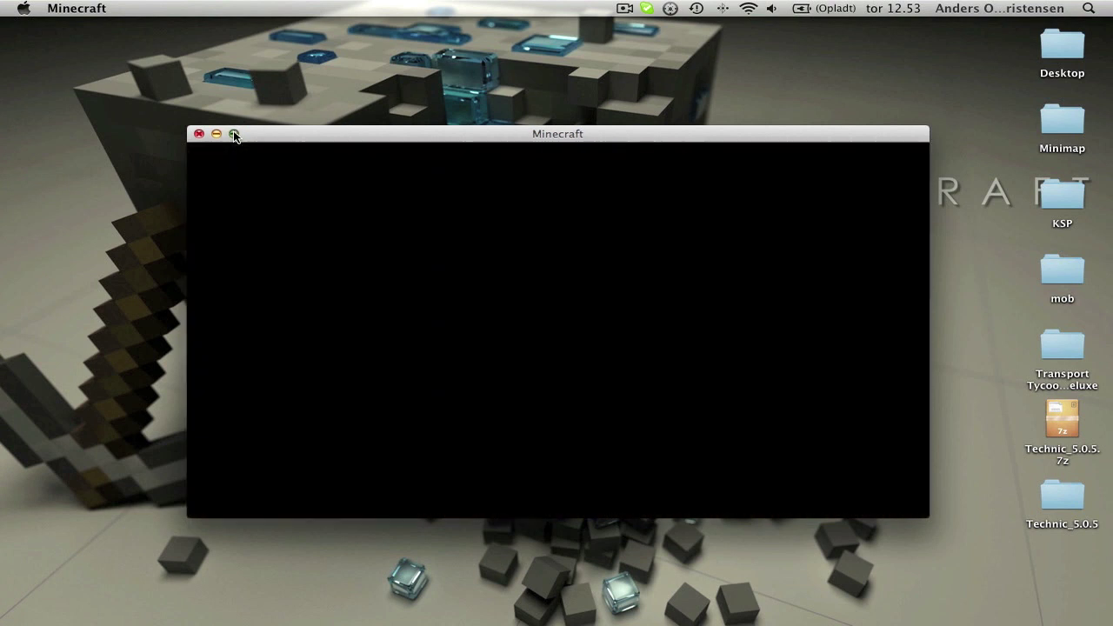
pyautogui.click(233, 132)
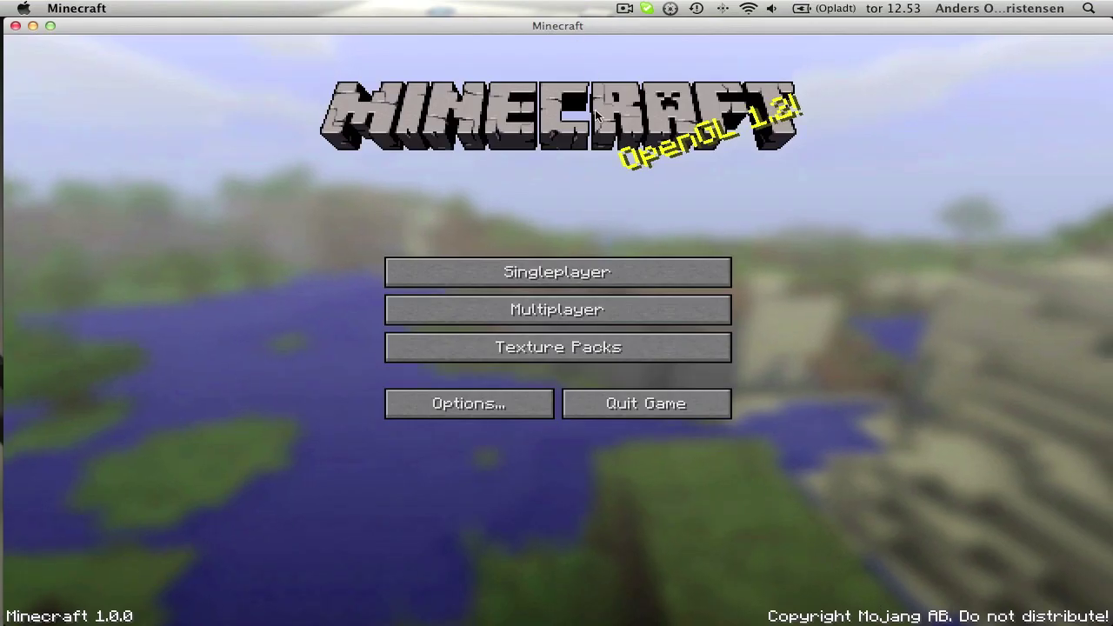
# Step: Create a singleplayer world named New World in Survival mode
pyautogui.click(612, 272)
pyautogui.click(733, 565)
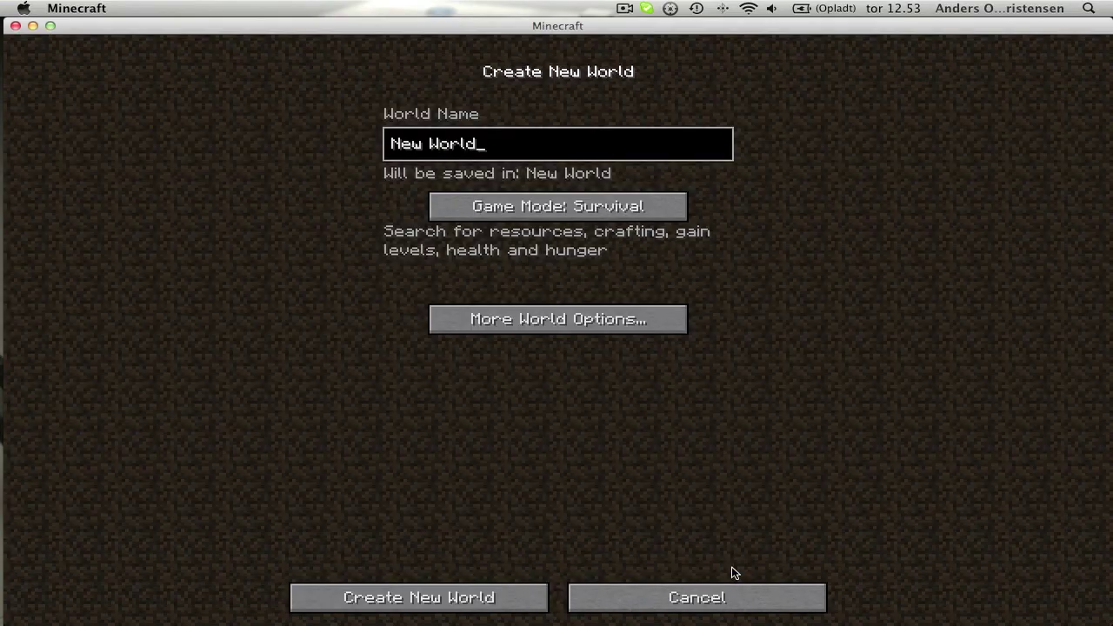
pyautogui.press('BackSpace')
pyautogui.press('BackSpace')
pyautogui.write('ld')
pyautogui.click(451, 609)
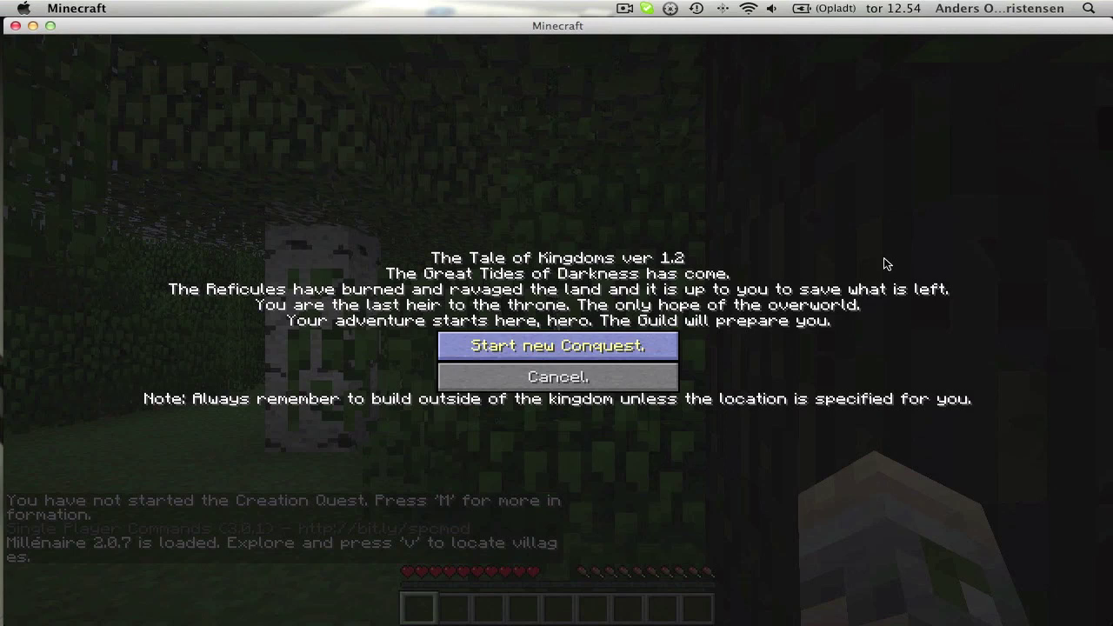
# Step: Dismiss the Tale of Kingdoms introduction without starting a conquest, and briefly open the inventory
pyautogui.press('Escape')
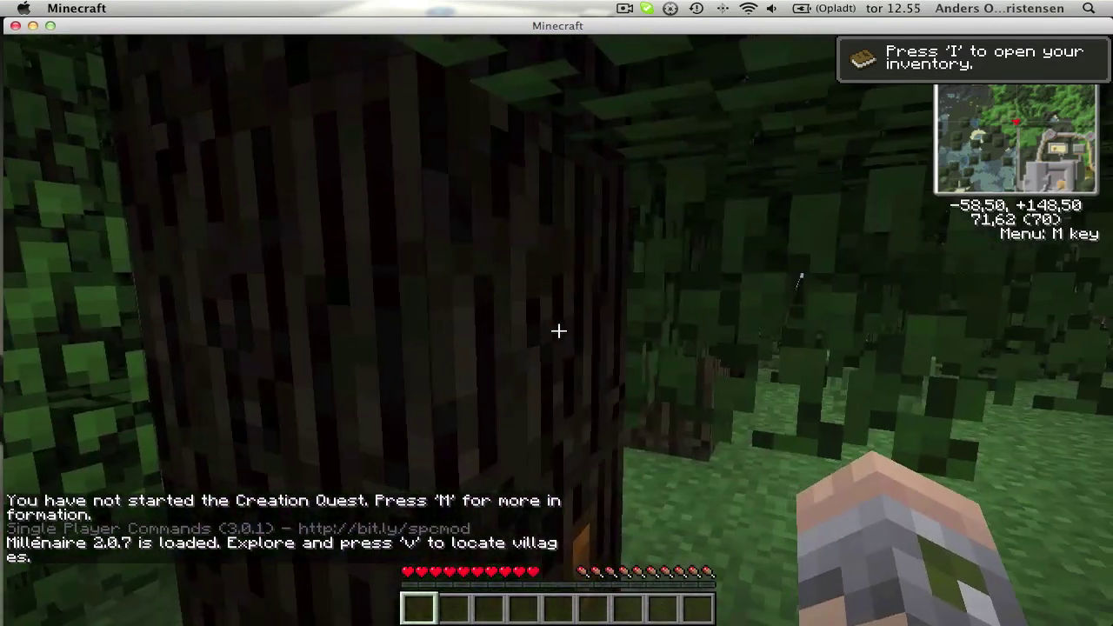
pyautogui.press('i')
pyautogui.press('Escape')
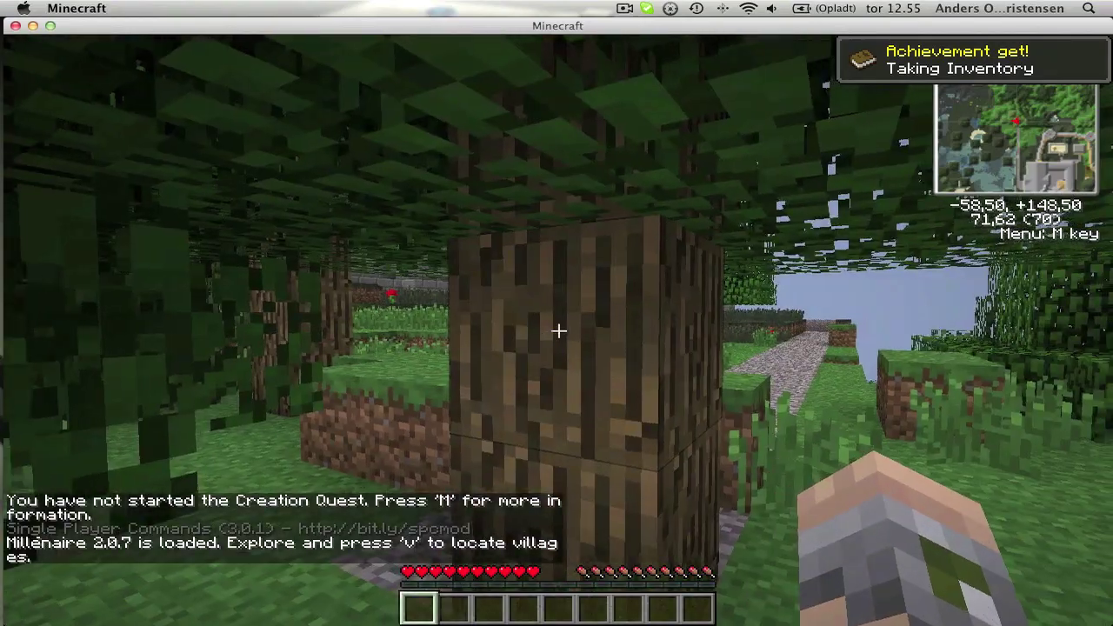
# Step: Explore the modded world along the castle wall and gravel path towards the ruined towers, and pause the game
pyautogui.press('w')
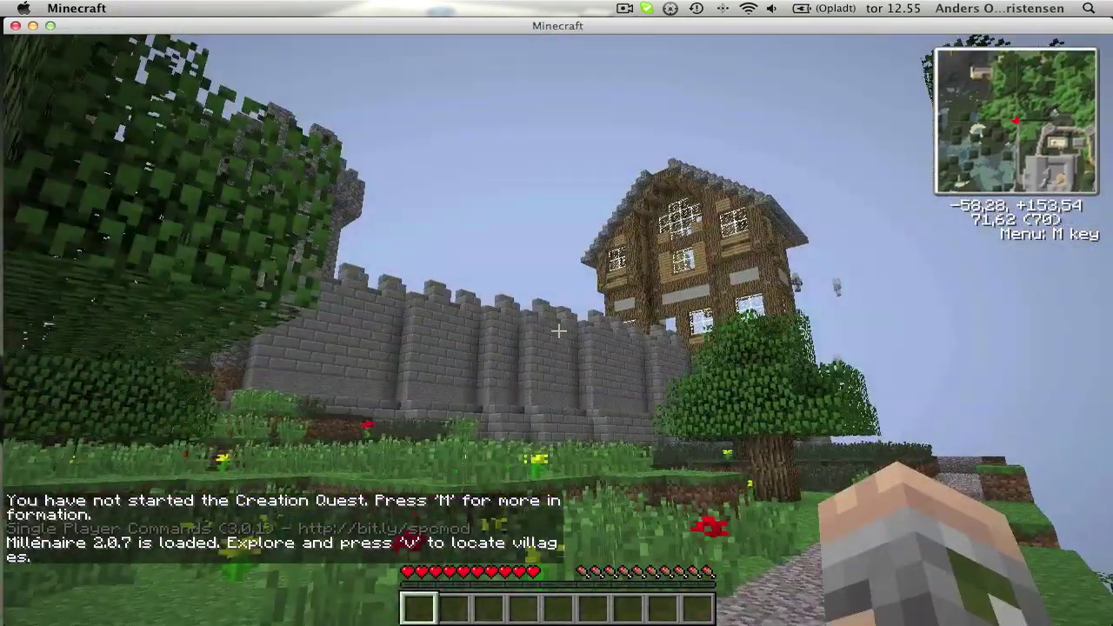
pyautogui.press('w')
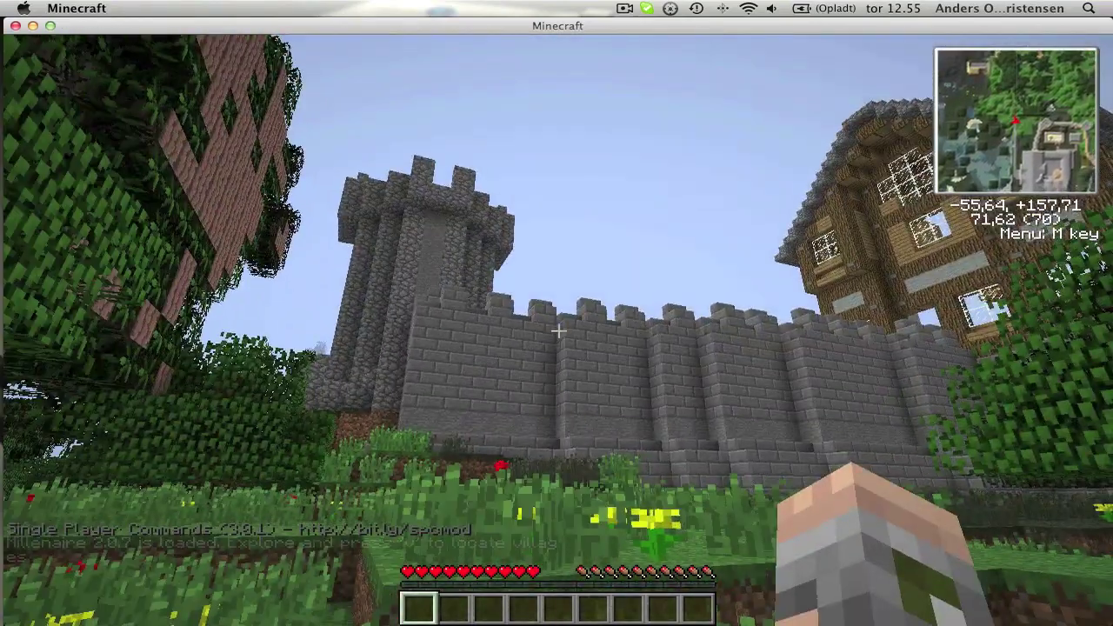
pyautogui.press('w')
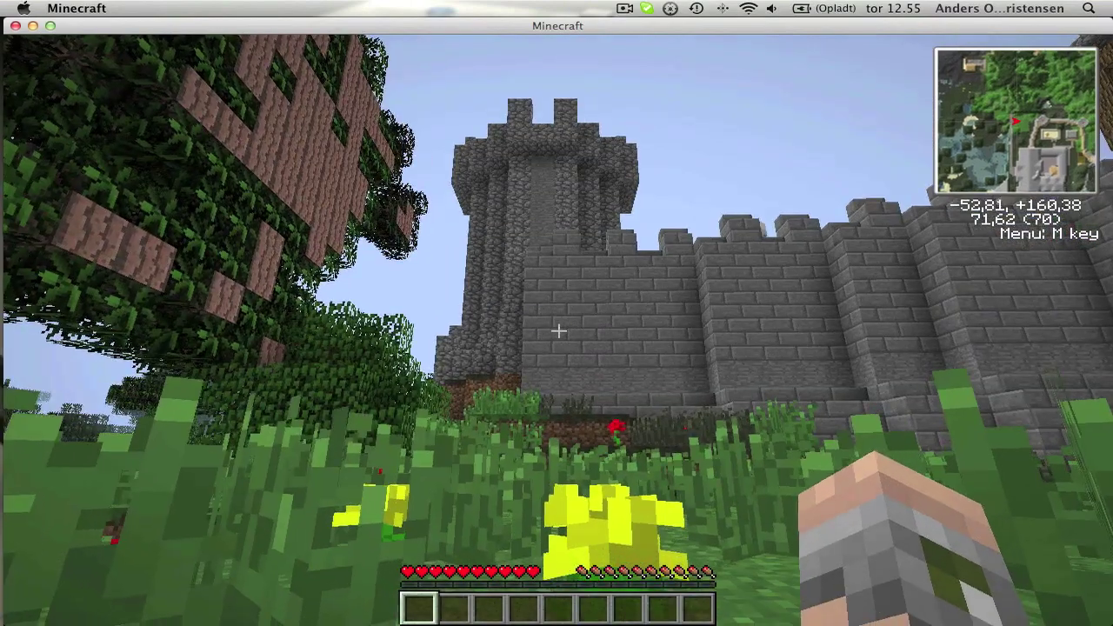
pyautogui.press('w')
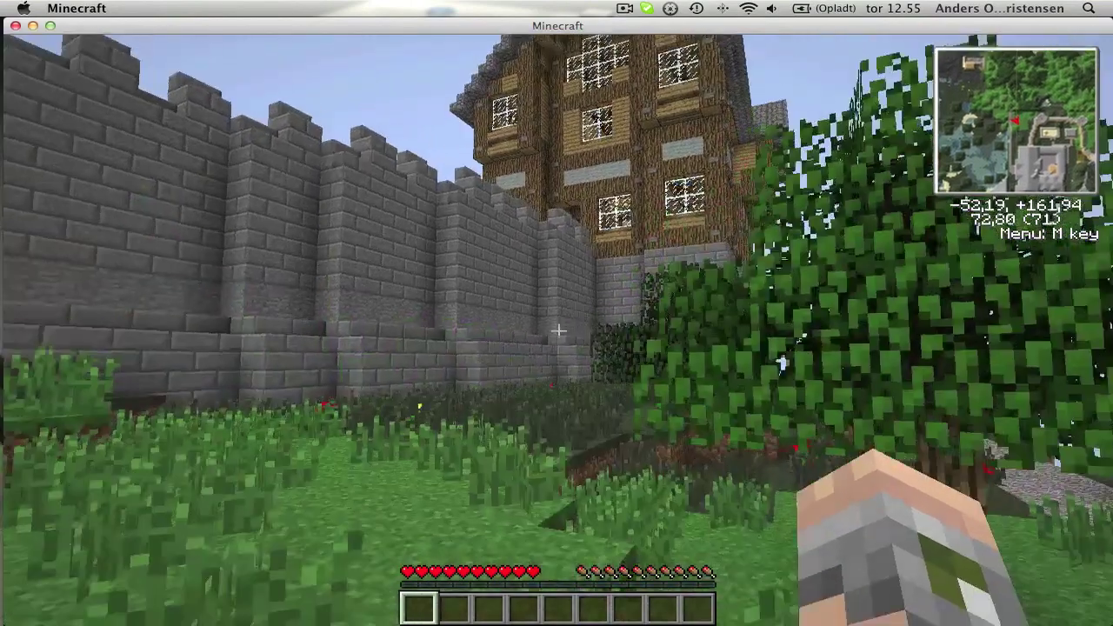
pyautogui.press('w')
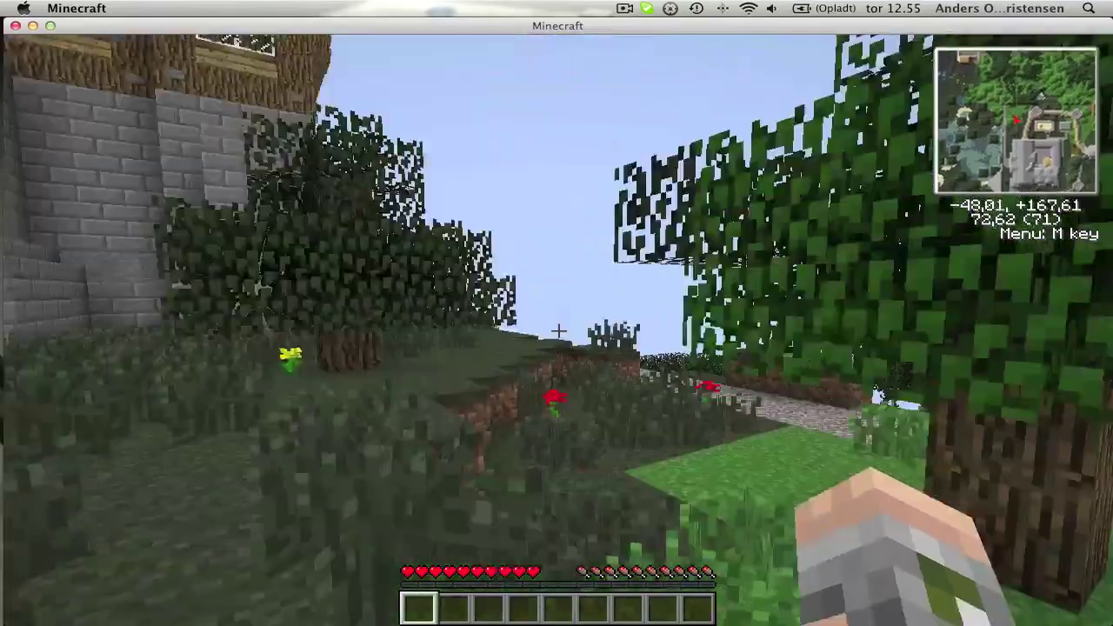
pyautogui.press('w')
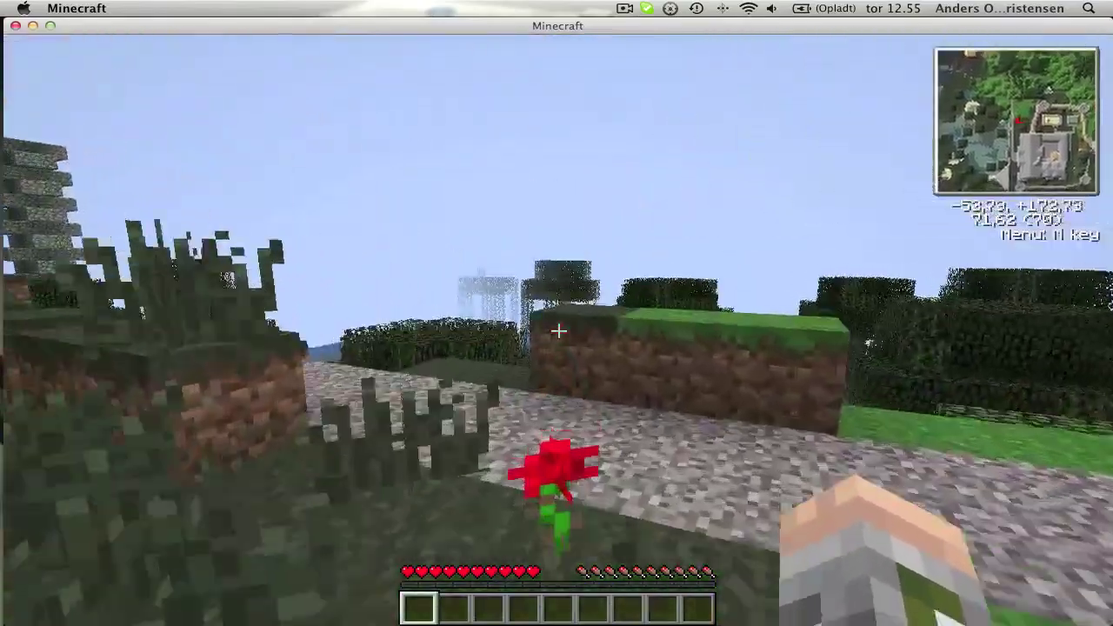
pyautogui.press('w')
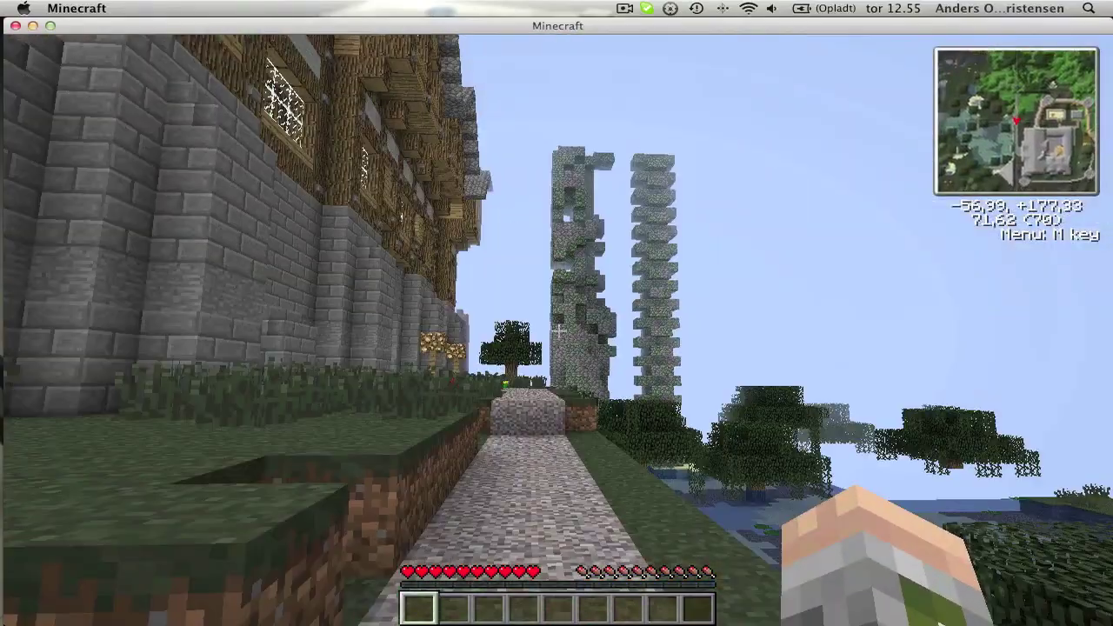
pyautogui.press('w')
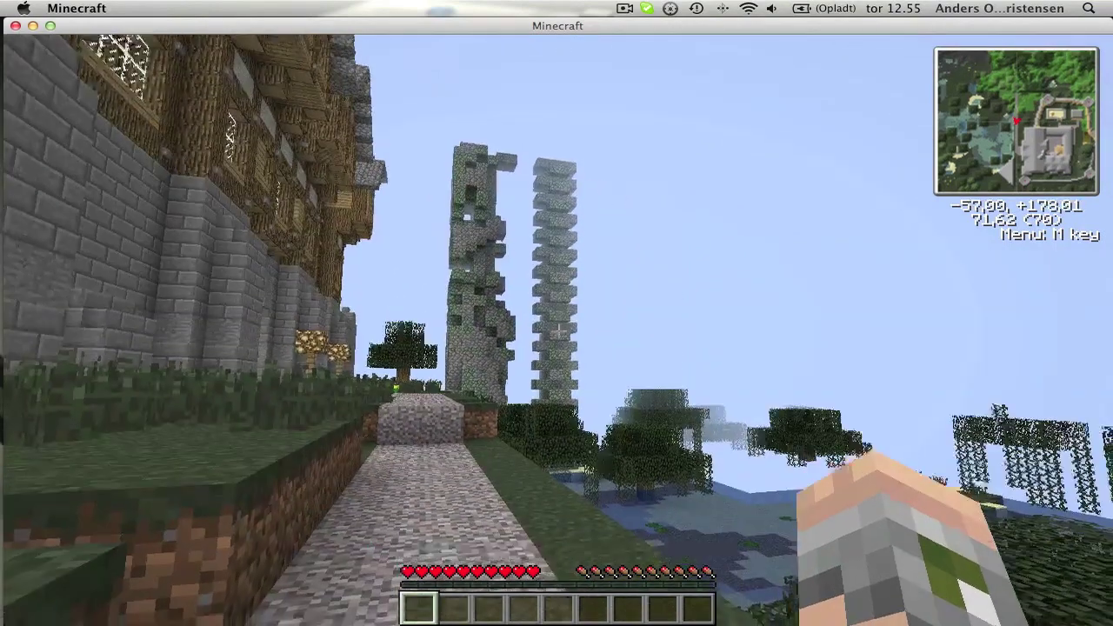
pyautogui.moveTo(557, 313)
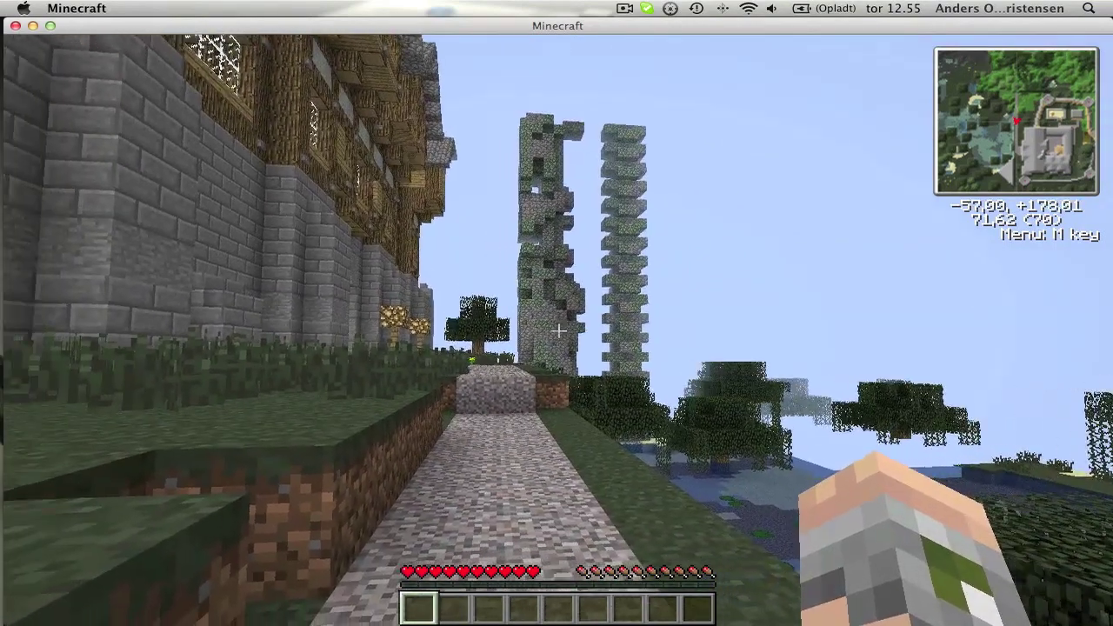
pyautogui.press('Escape')
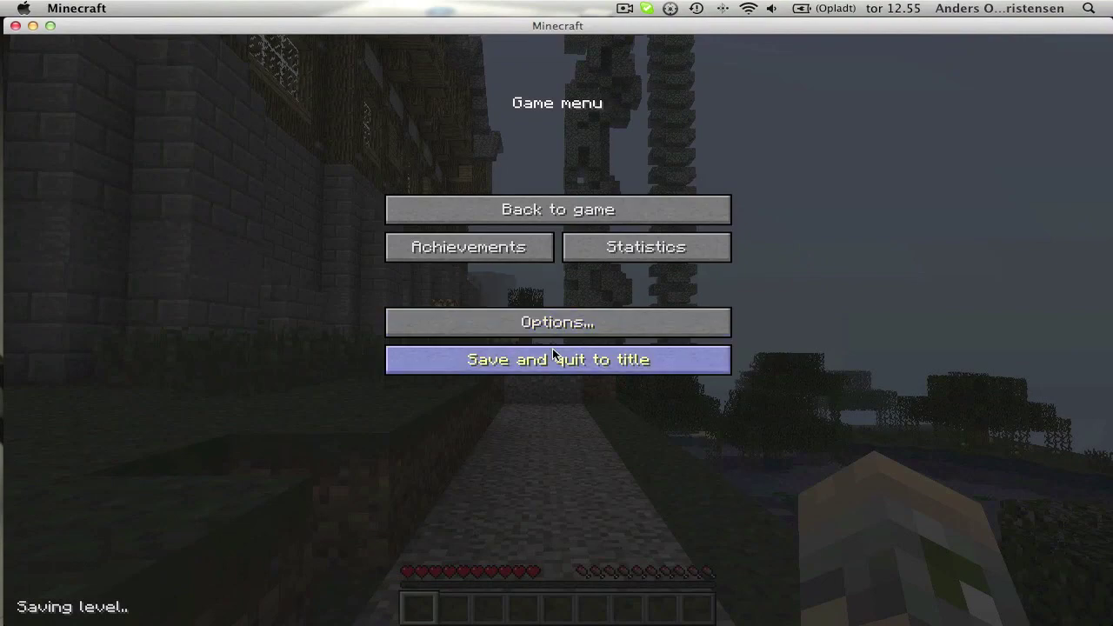